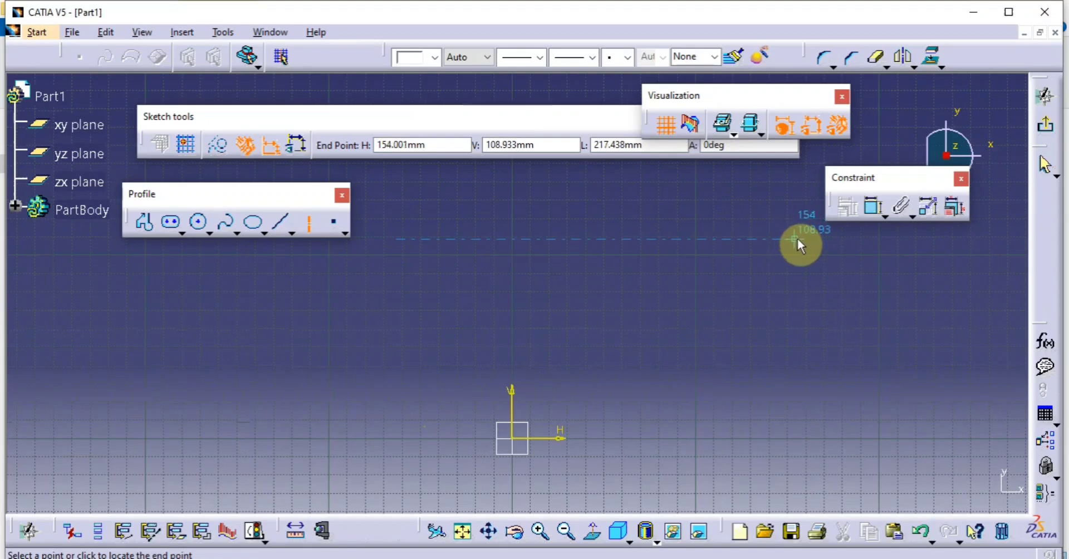
Step: Finish the horizontal construction line about 217 mm long above the origin and constrain it 130 mm from the horizontal axis
left_click(793, 237)
left_click(871, 208)
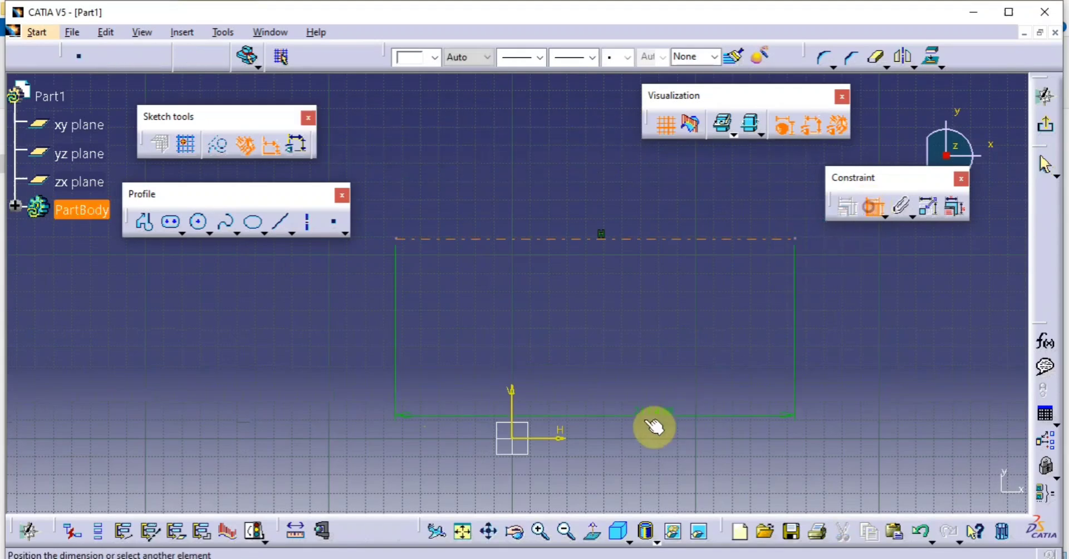
left_click(556, 439)
left_click(785, 389)
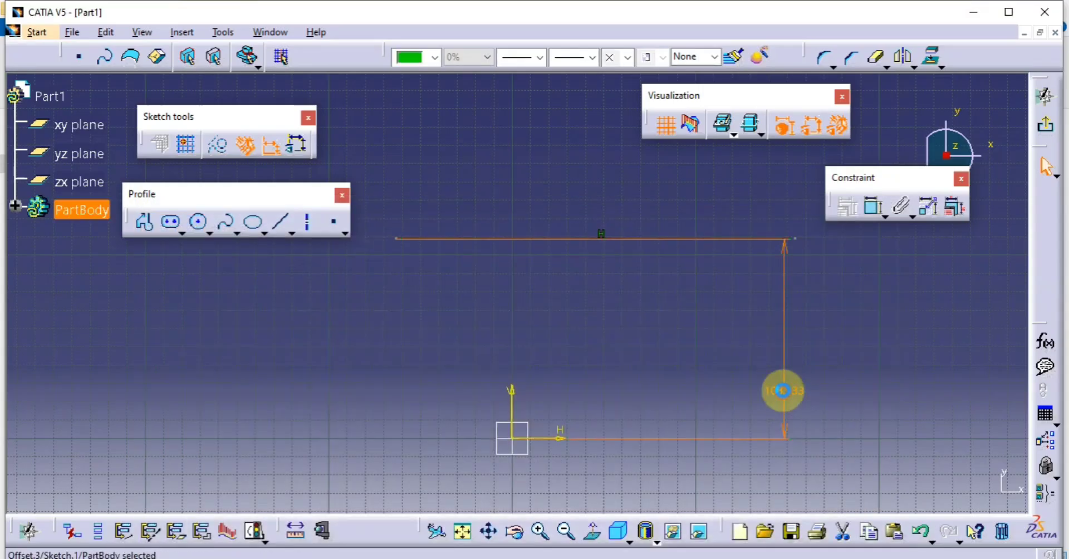
double_click(783, 392)
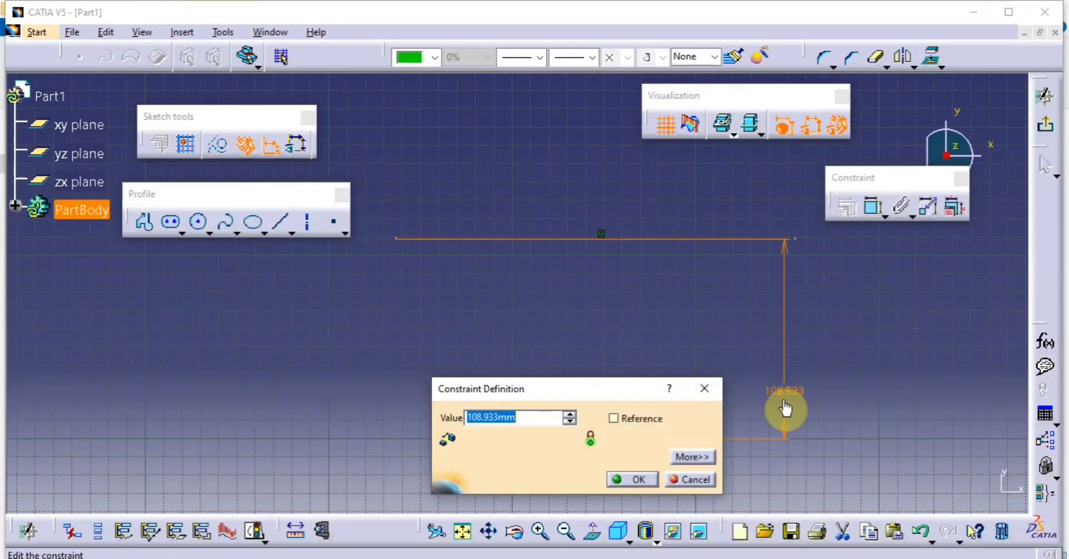
type("130mm")
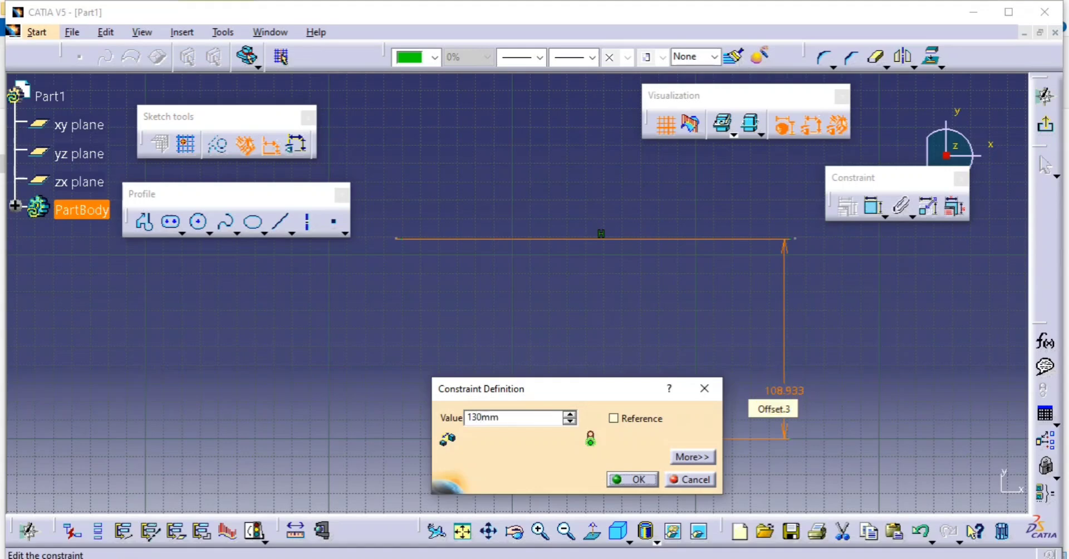
key("Return")
left_click(723, 361)
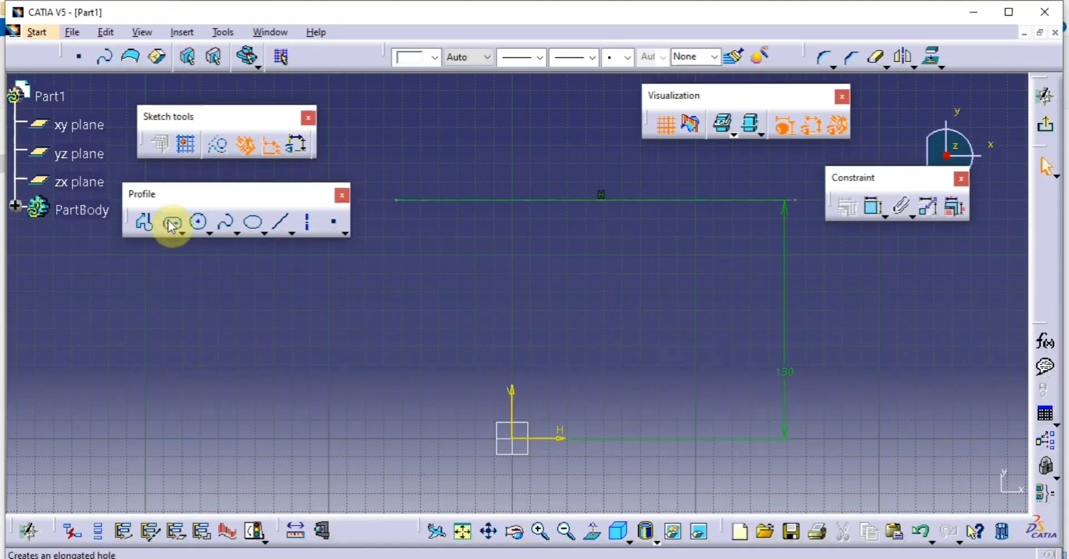
Step: Start a profile at the origin with a horizontal line about 117 mm long and a vertical line up to the construction line
left_click(144, 220)
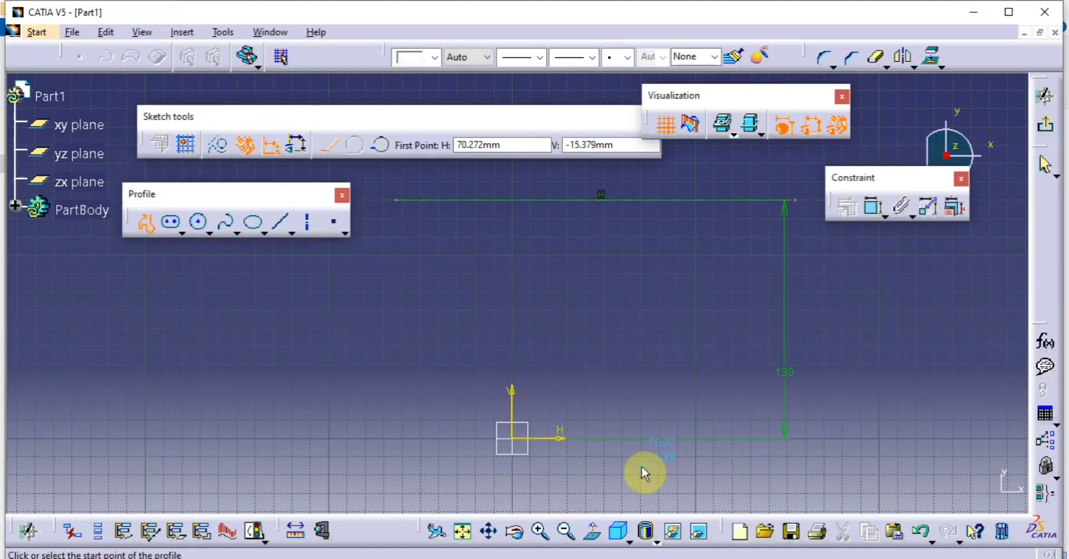
left_click(513, 439)
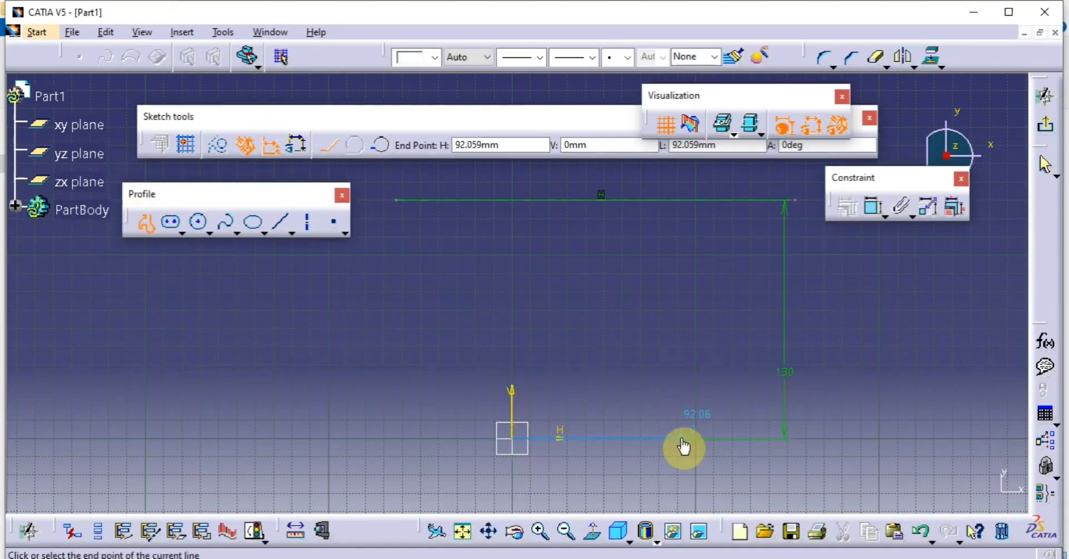
left_click(726, 437)
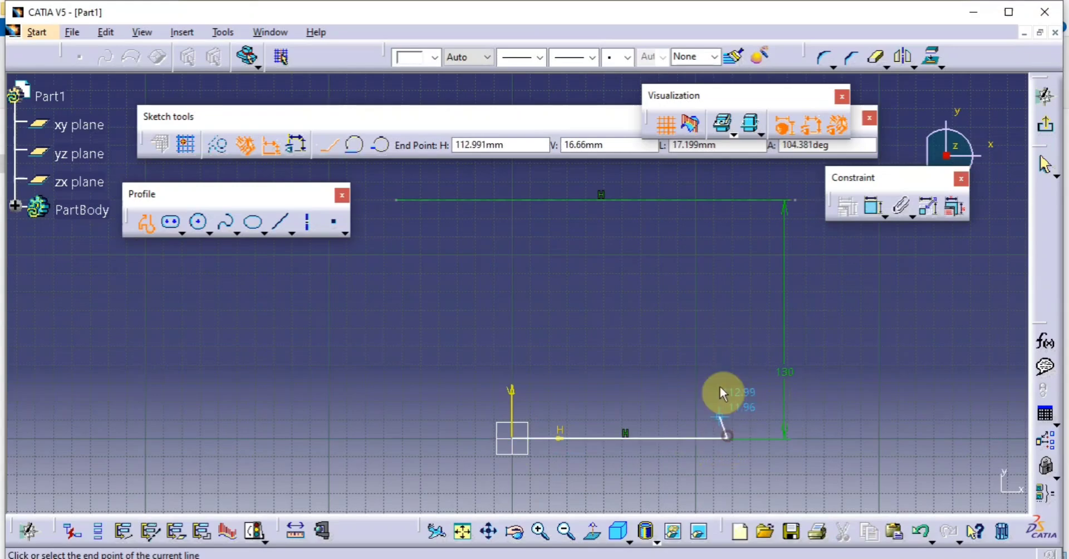
left_click(730, 202)
Step: Continue the profile with three alternating tangent arcs, radii about 12, 13 and 34 mm, ending on the construction line above the origin
middle_click_drag(644, 232, 649, 389)
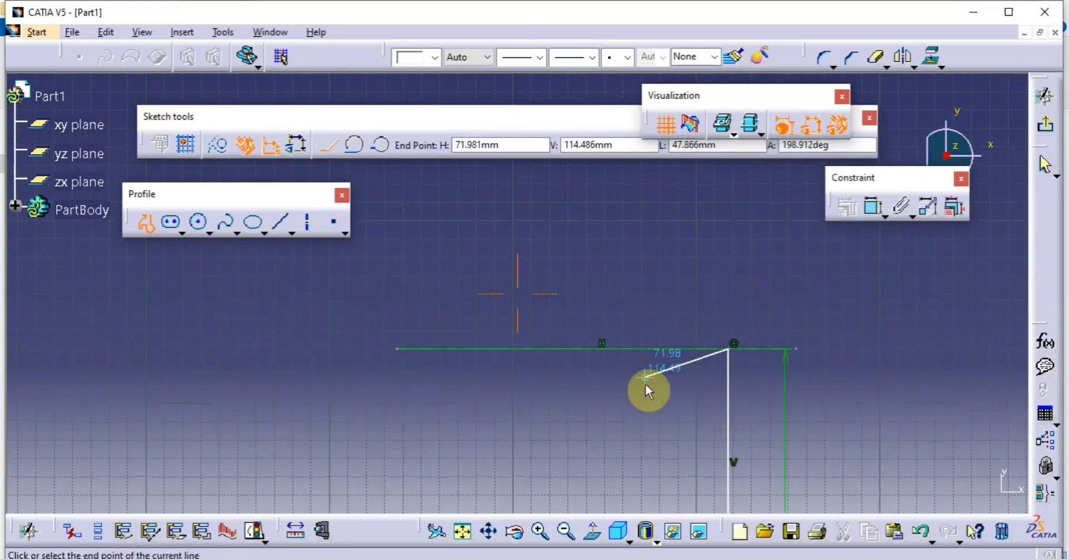
left_click(354, 145)
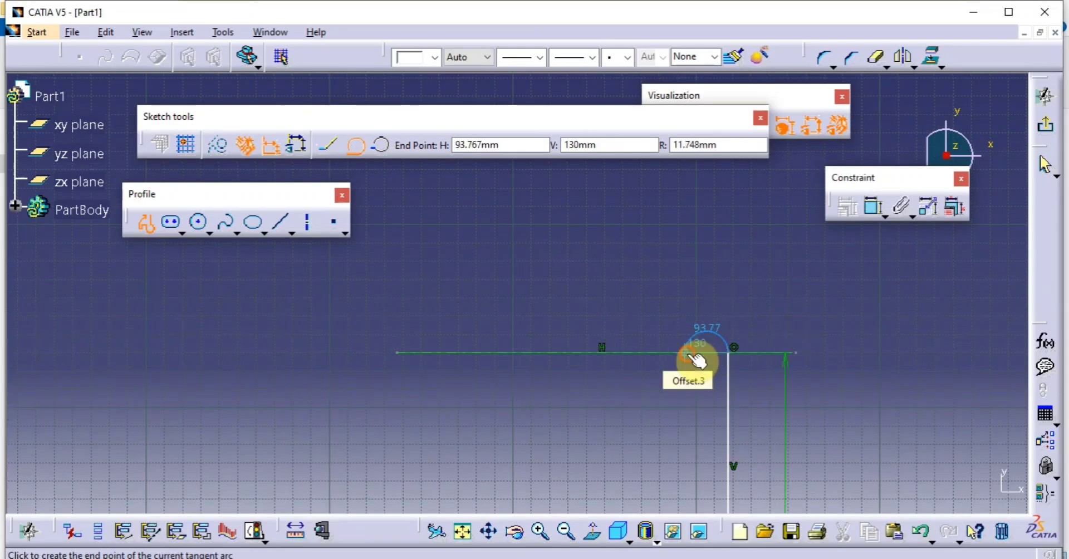
left_click(690, 355)
left_click(347, 146)
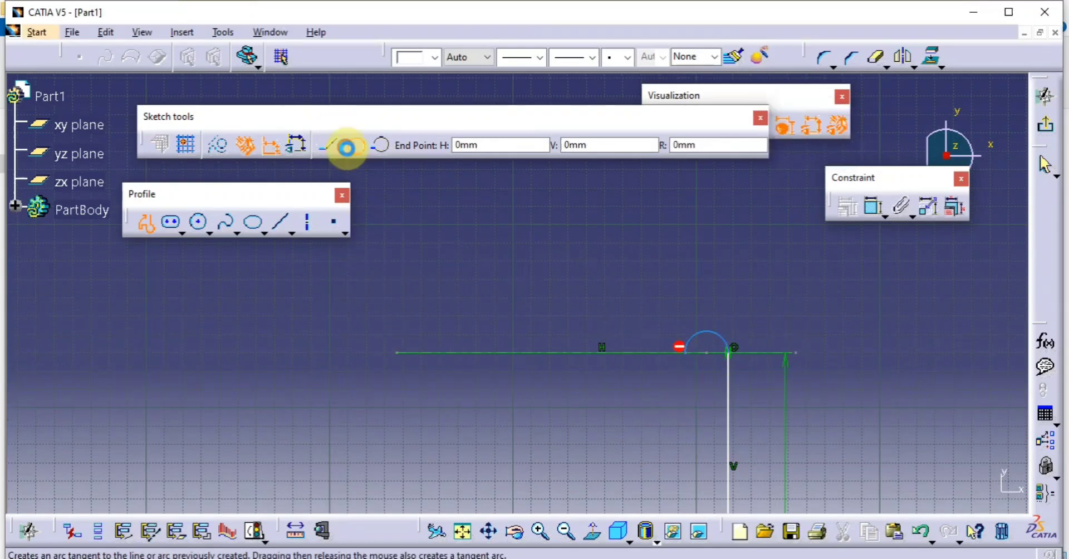
left_click(639, 353)
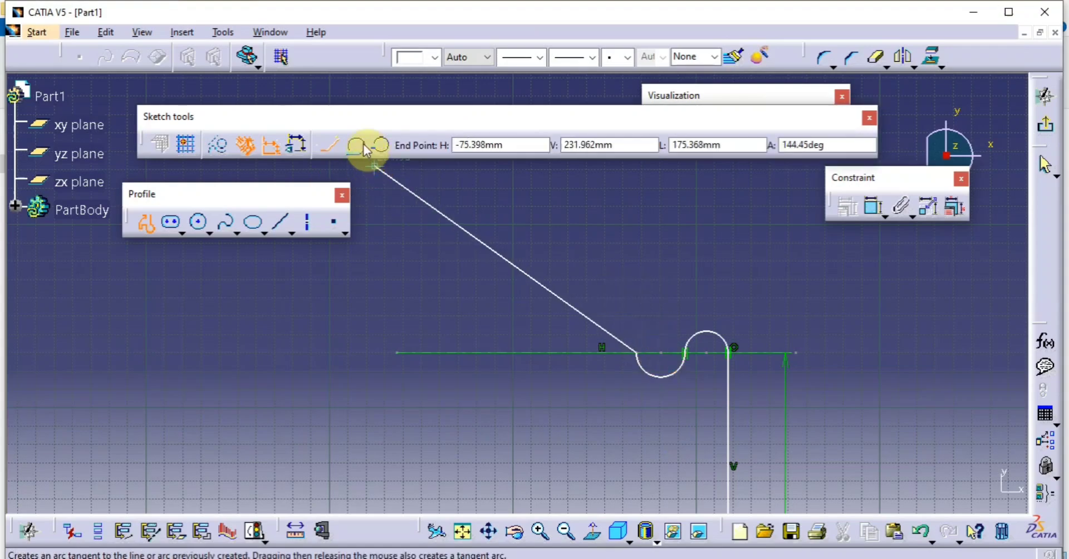
left_click(346, 145)
middle_click_drag(484, 358, 518, 267)
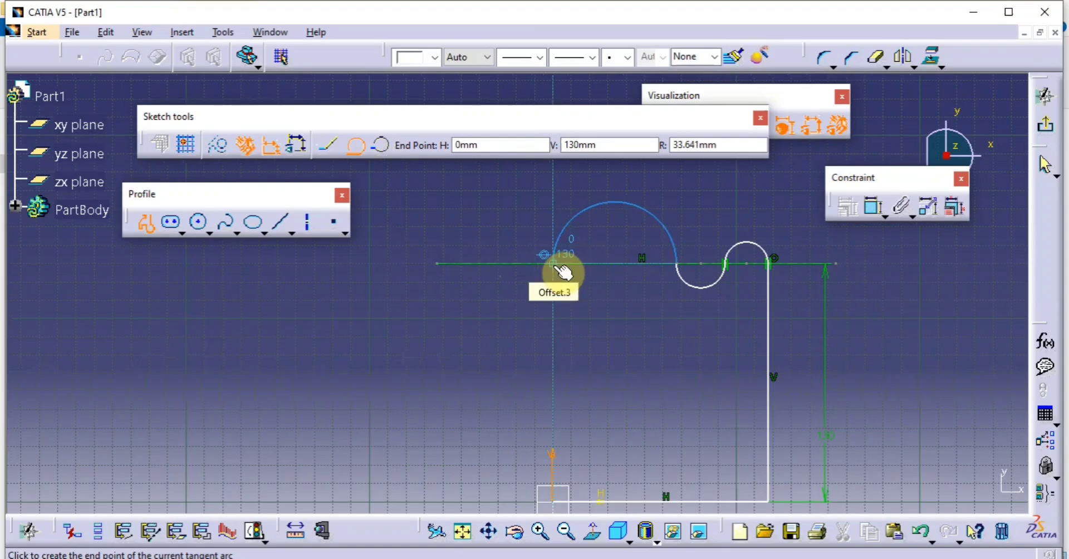
left_click(562, 271)
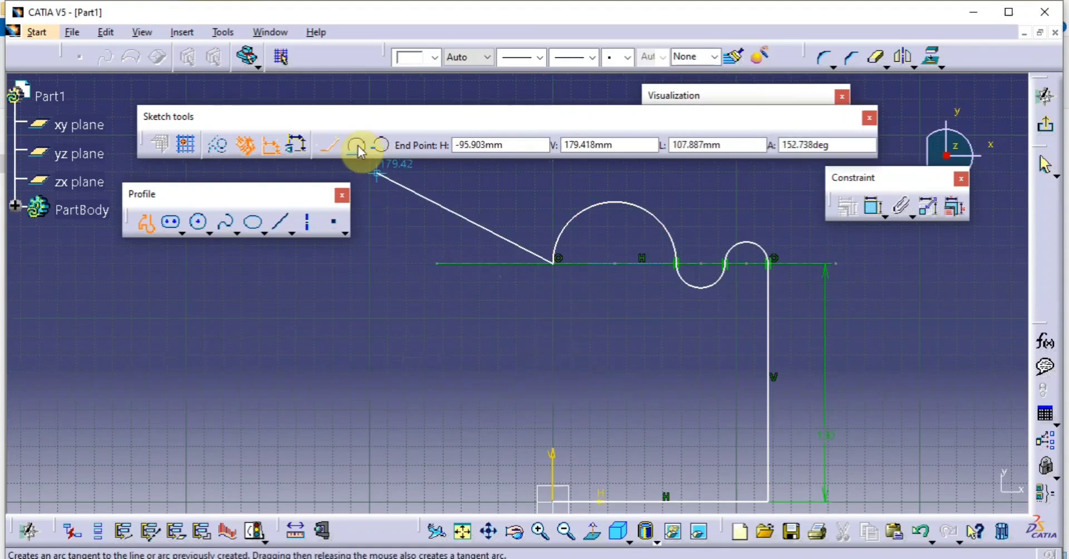
left_click(144, 221)
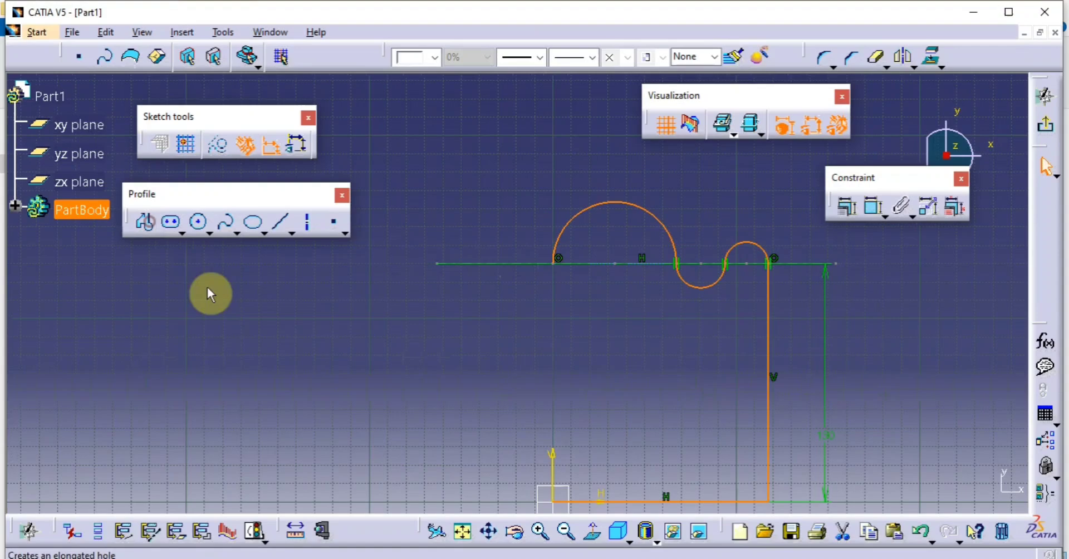
left_click(670, 371)
Step: Dimension the horizontal distance between the vertical axis and the profile's vertical line, placing the dimension below the profile
middle_click_drag(690, 395, 606, 323)
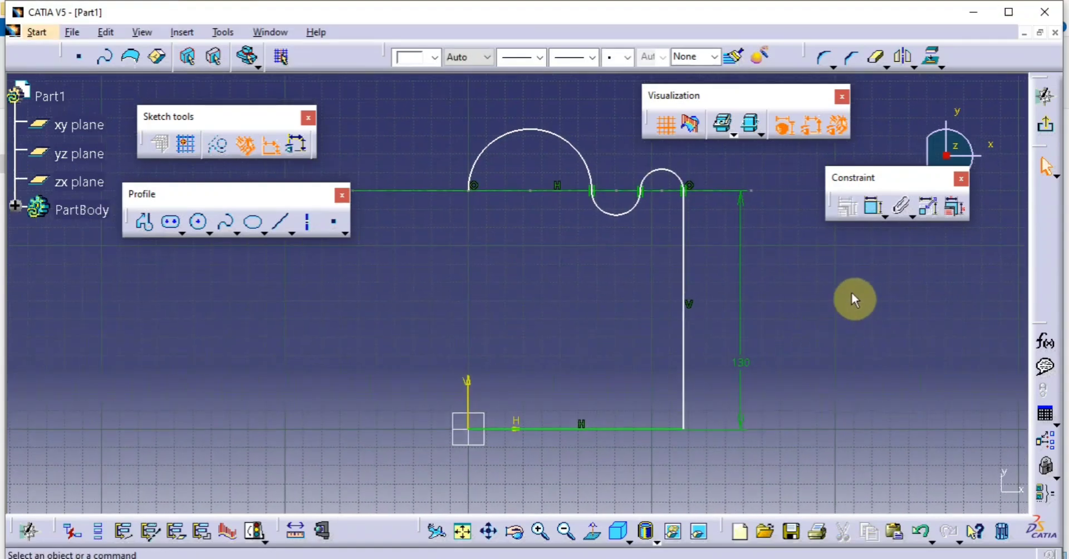
left_click(874, 208)
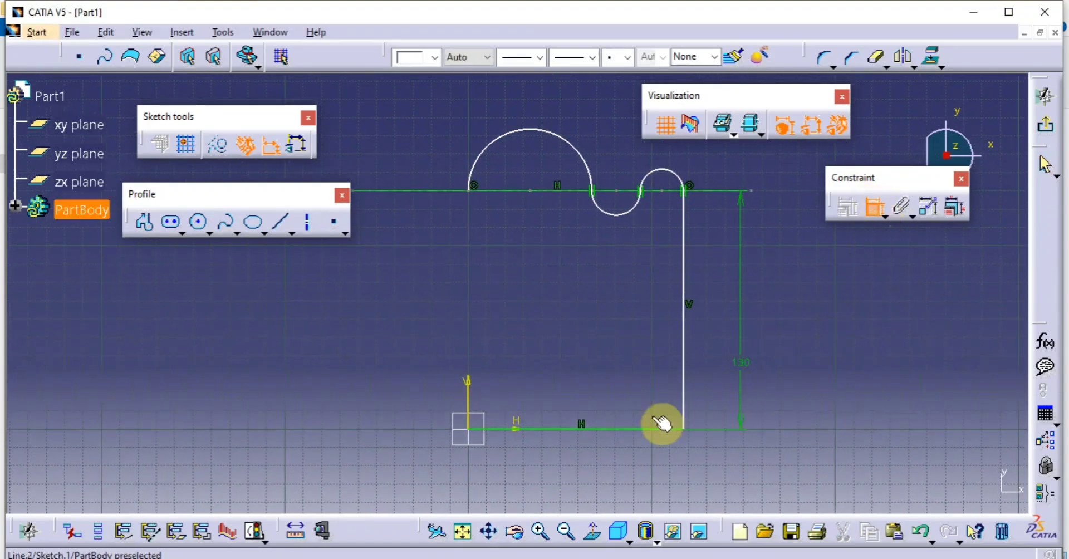
left_click(468, 392)
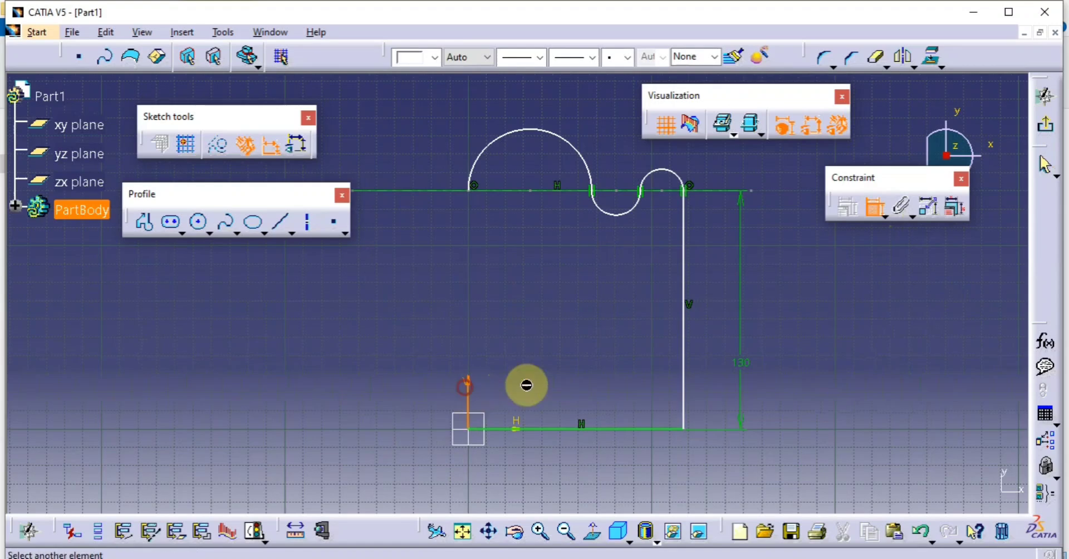
left_click(696, 333)
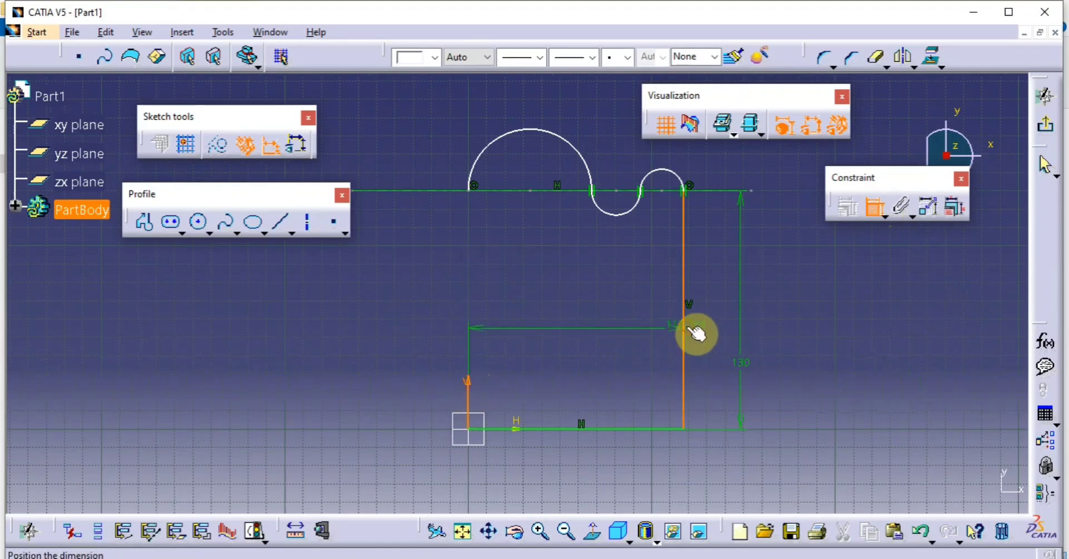
left_click(799, 469)
Step: Add radius dimensions to the small outer arc and the downward-curving middle arc
left_click(671, 175)
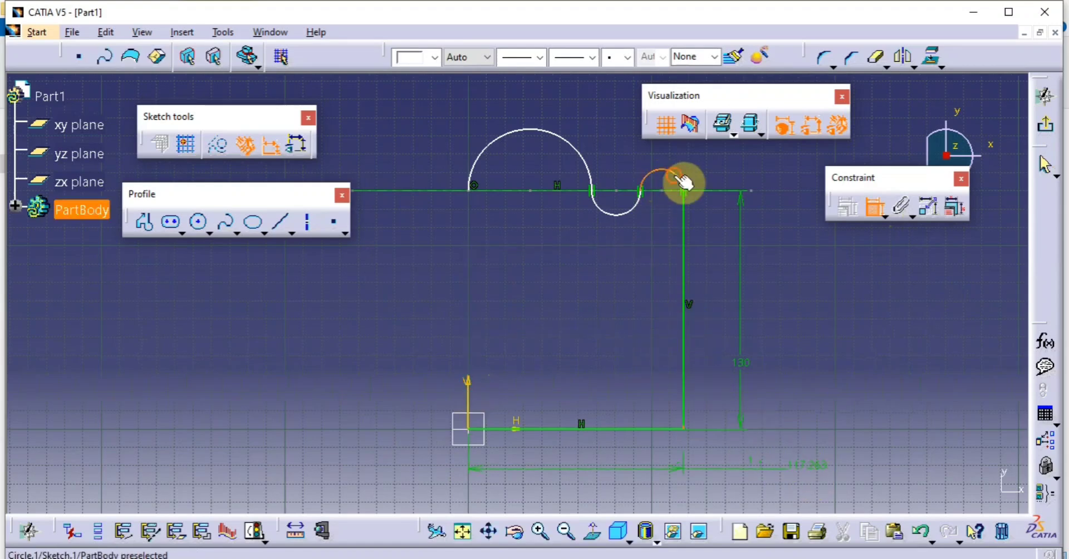
left_click(735, 155)
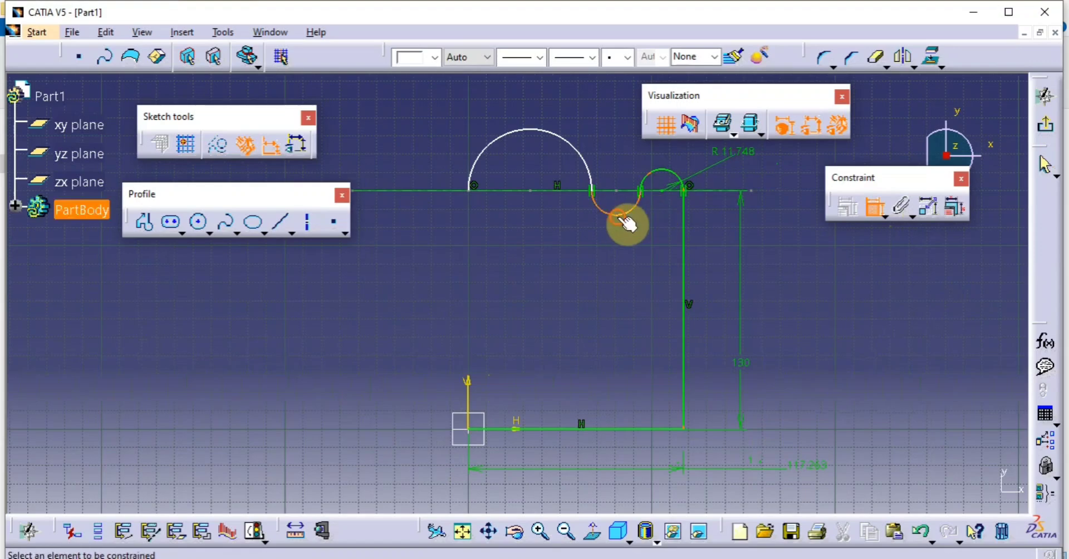
left_click(628, 215)
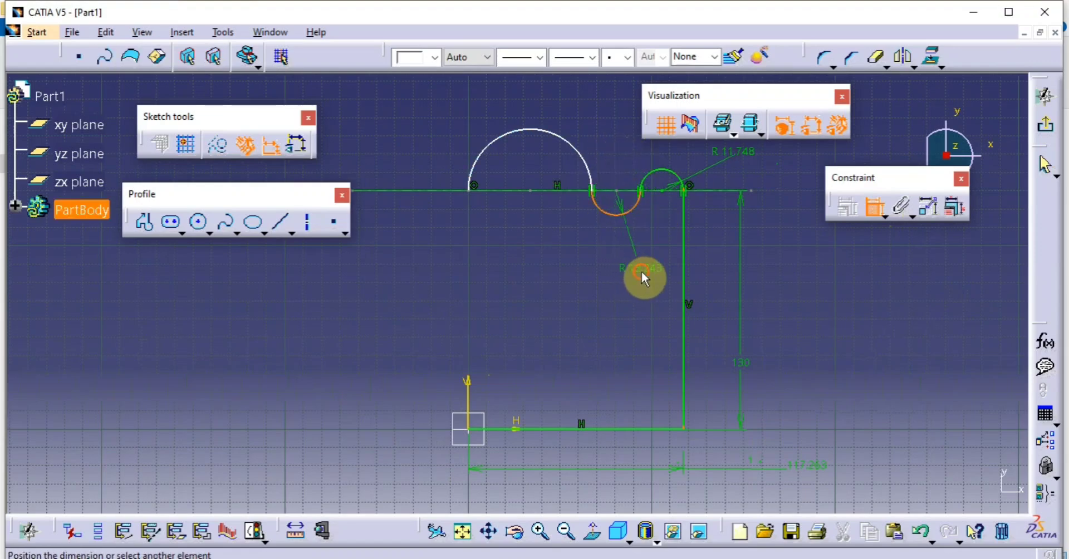
left_click(640, 275)
Step: Constrain the centres of the large and middle arcs and the large arc's free end coincident with the construction line
middle_click_drag(463, 278, 569, 344)
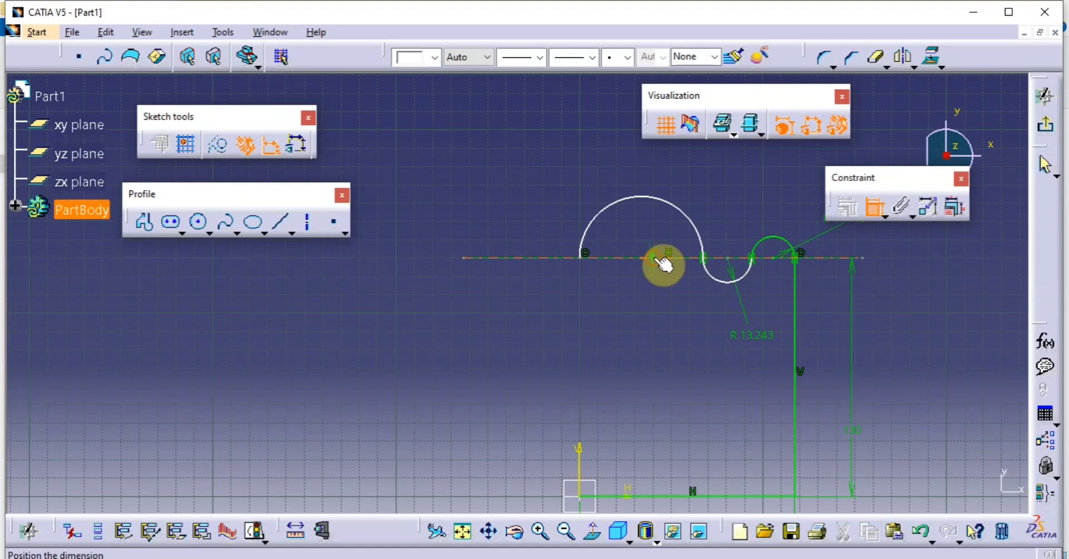
right_click(649, 310)
left_click(664, 410)
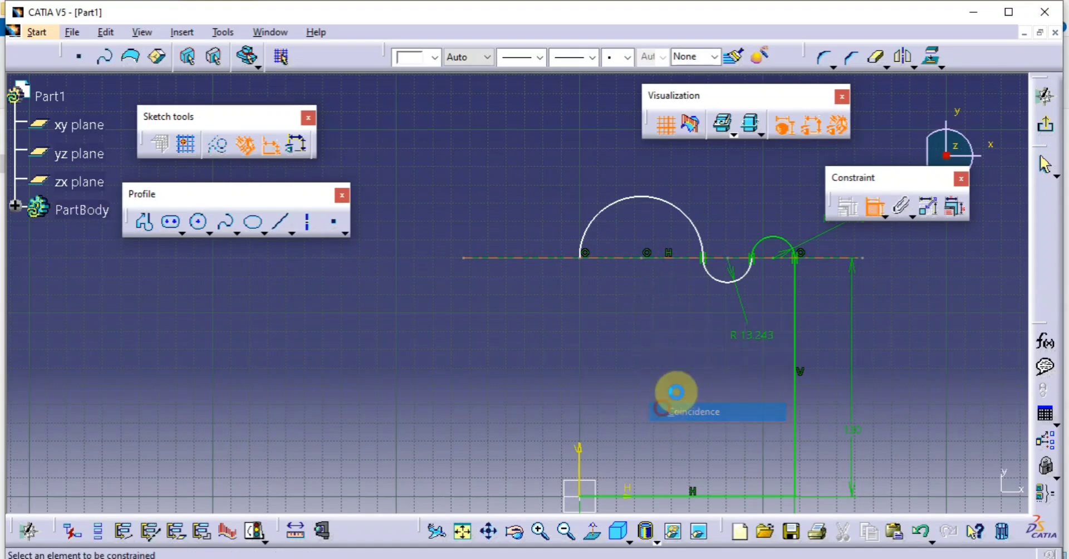
left_click(726, 257)
right_click(729, 224)
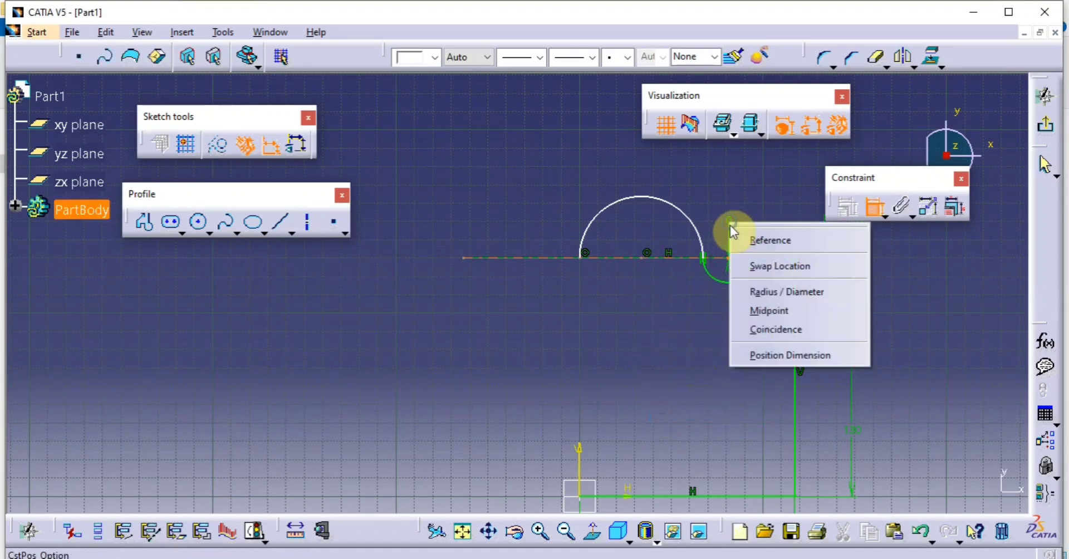
left_click(764, 328)
left_click(581, 256)
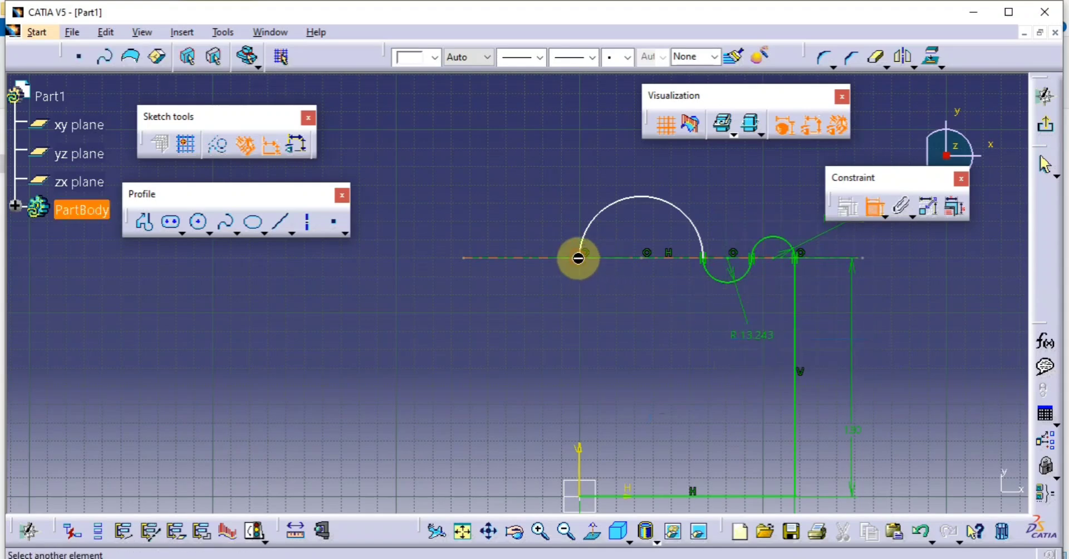
left_click(579, 255)
right_click(564, 219)
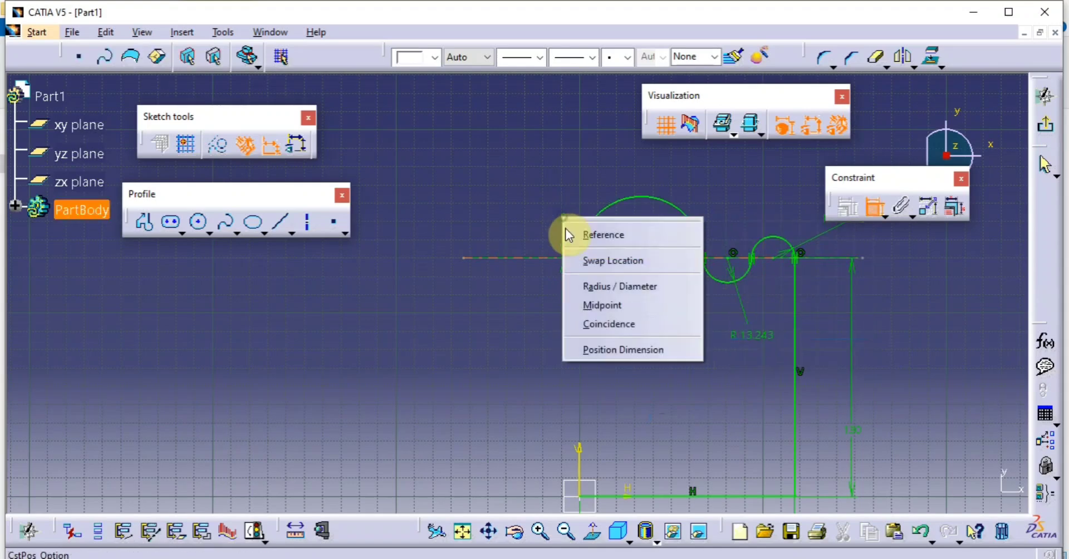
left_click(593, 323)
Step: Check the reference drawing Capture15.JPG, and set the small outer arc's radius to 20 mm and the middle arc's radius to 13 mm
mouse_move(606, 341)
middle_mouse_down()
mouse_move(557, 354)
mouse_move(559, 393)
mouse_move(515, 353)
middle_mouse_up()
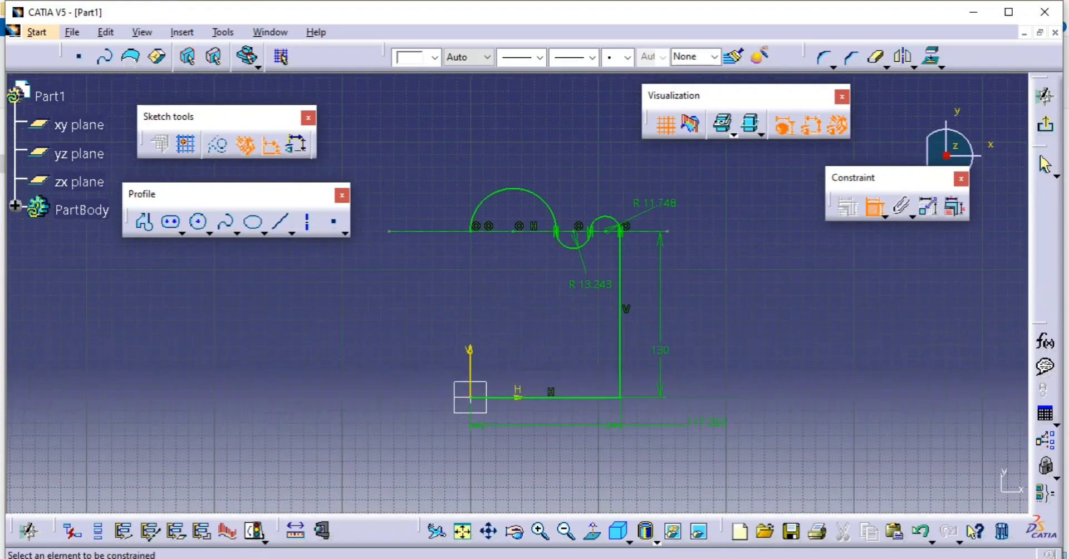
key("alt+Tab")
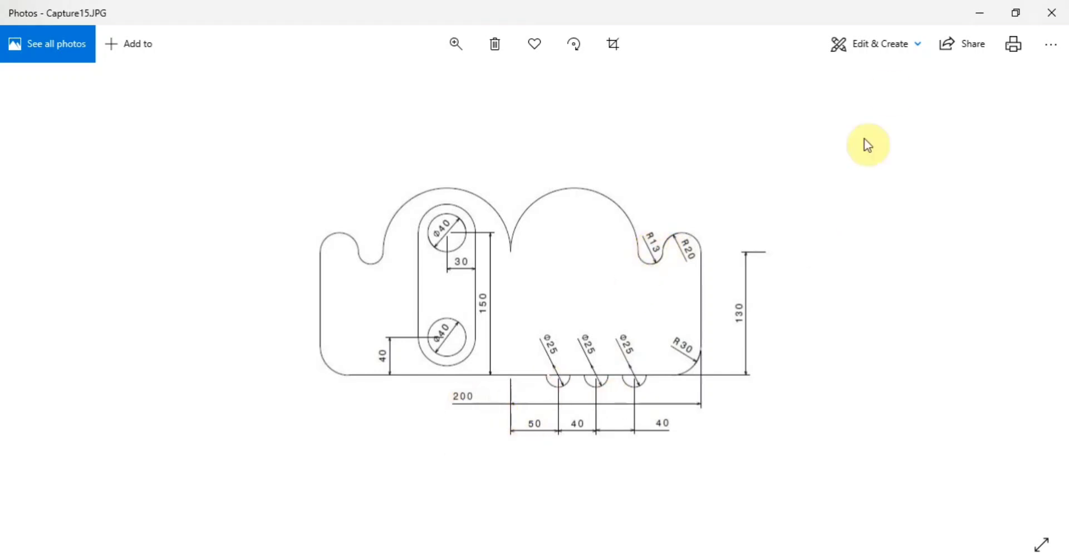
left_click(969, 10)
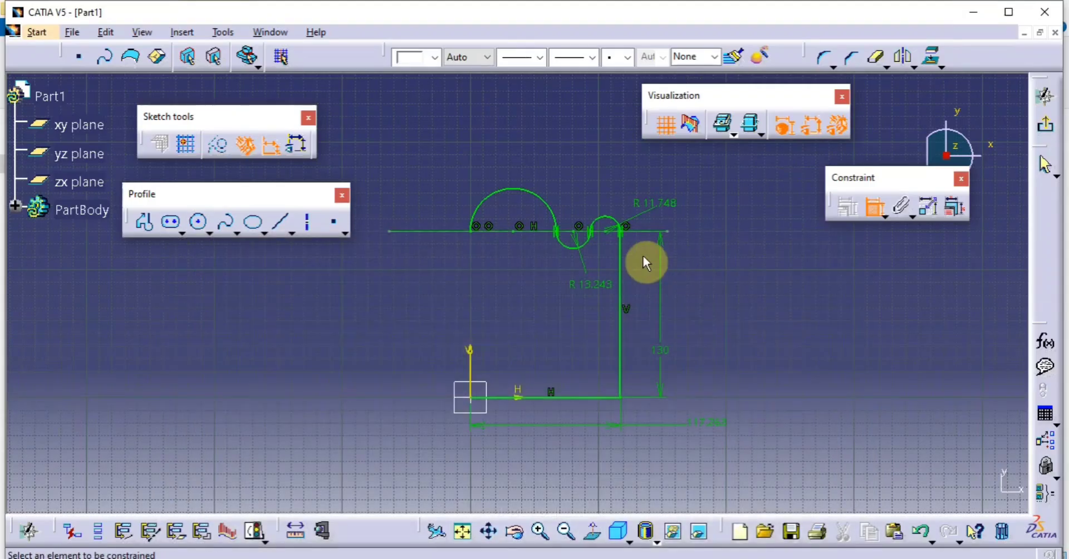
double_click(651, 203)
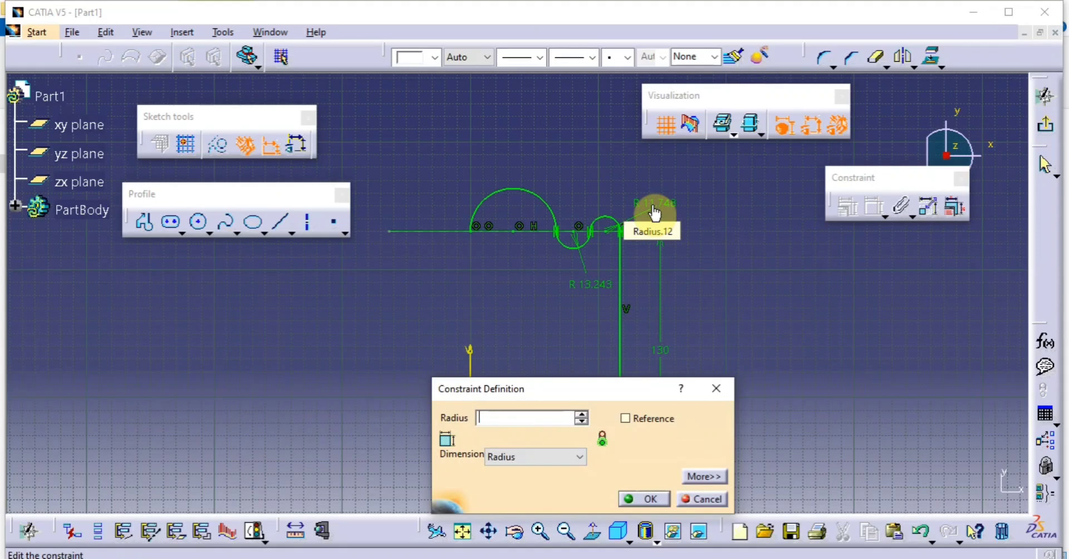
type("20")
key("Return")
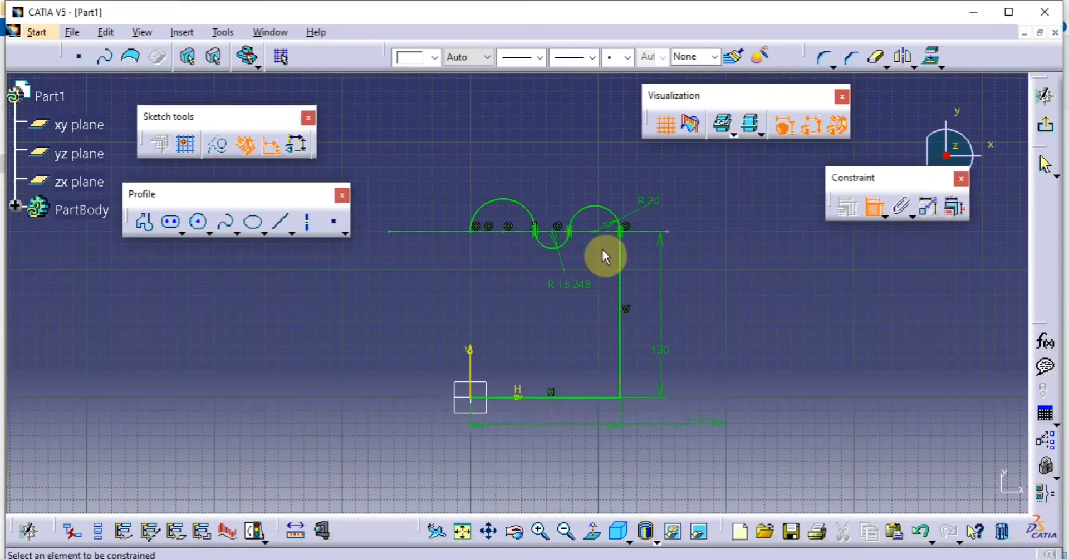
double_click(579, 292)
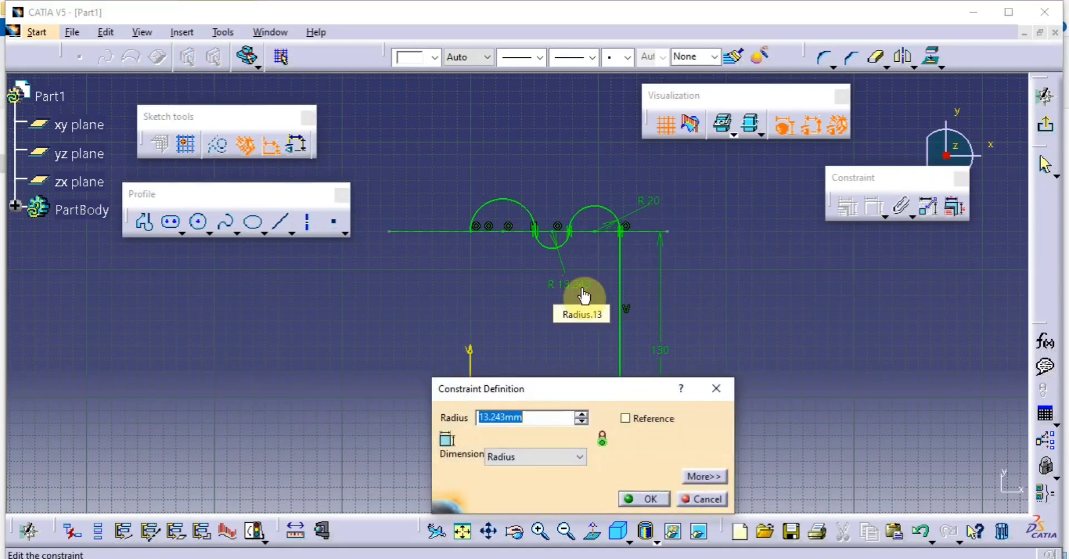
key("BackSpace")
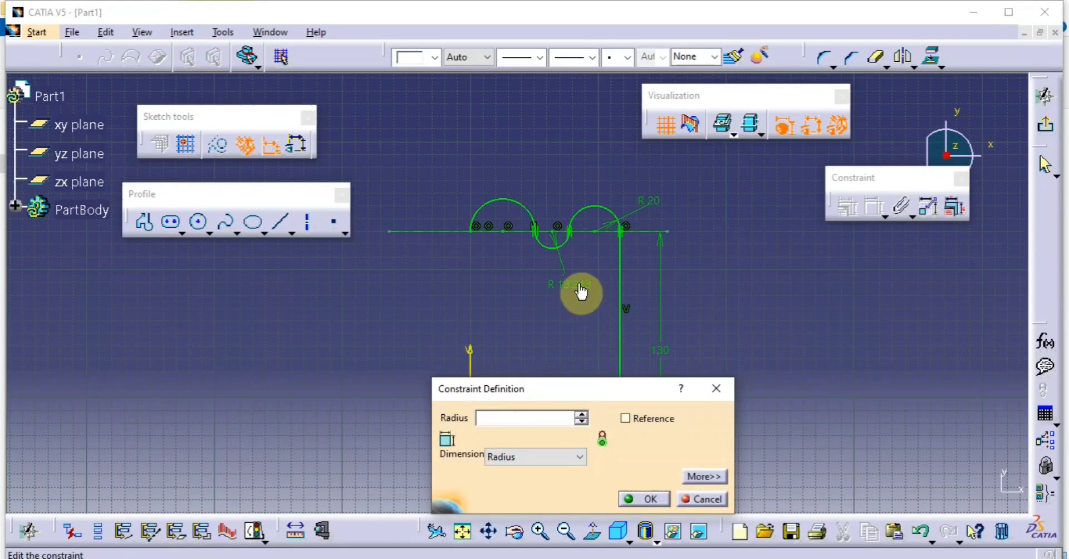
type("13")
key("Return")
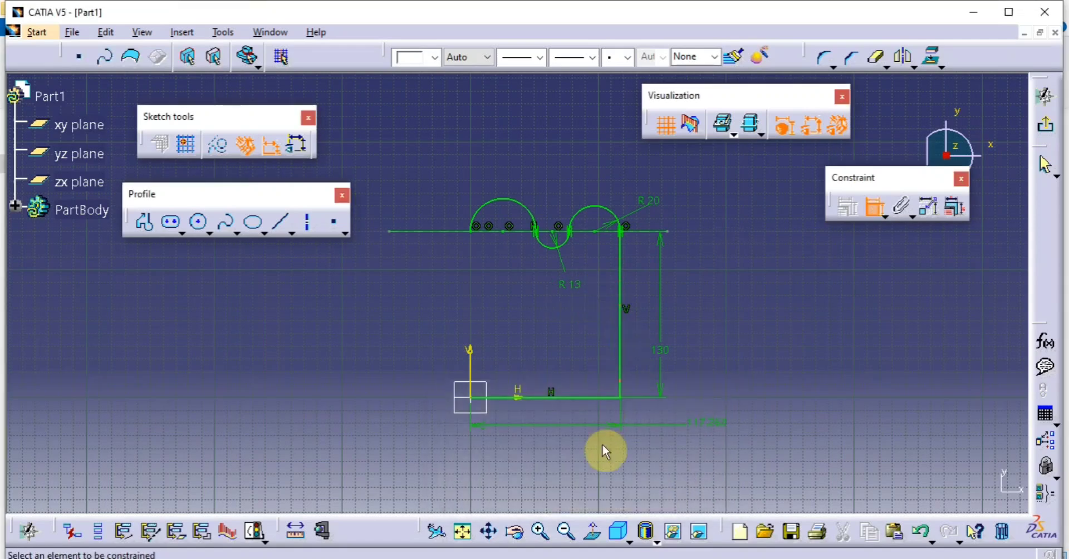
Step: Set the horizontal distance from the vertical axis to the profile's vertical line to 200 mm
double_click(705, 421)
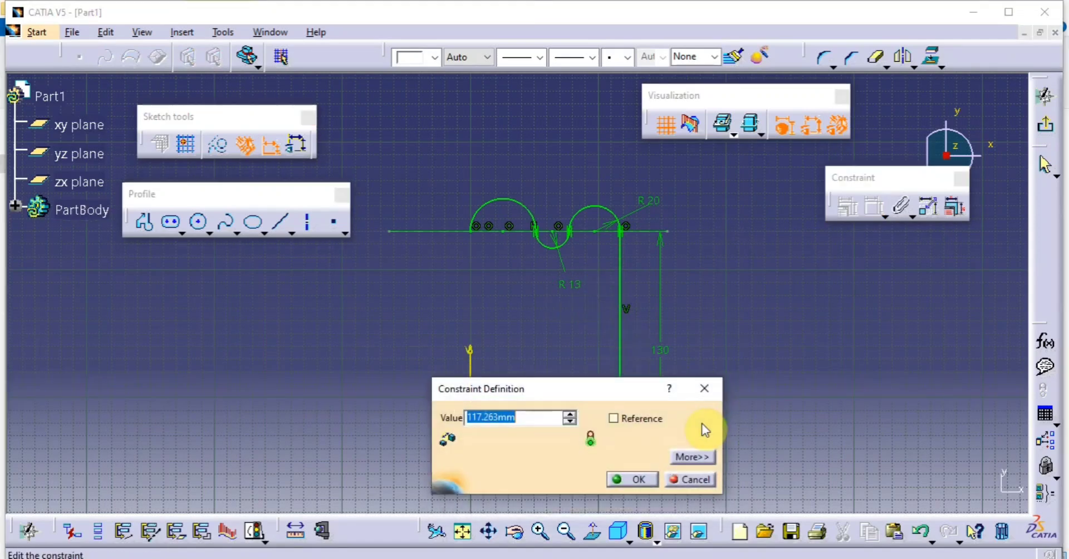
key("BackSpace")
type("200")
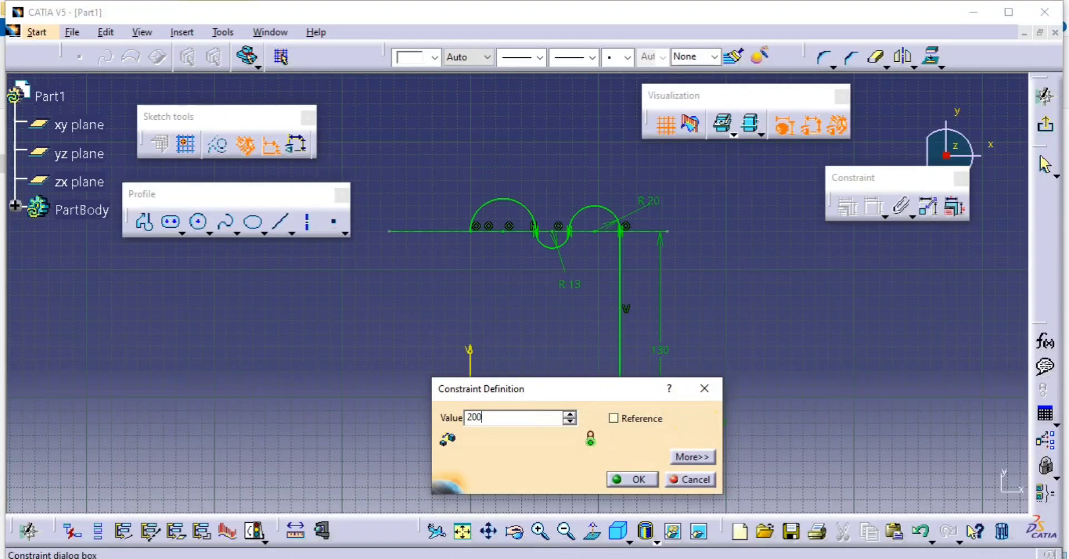
key("Return")
middle_click_drag(645, 312, 590, 317)
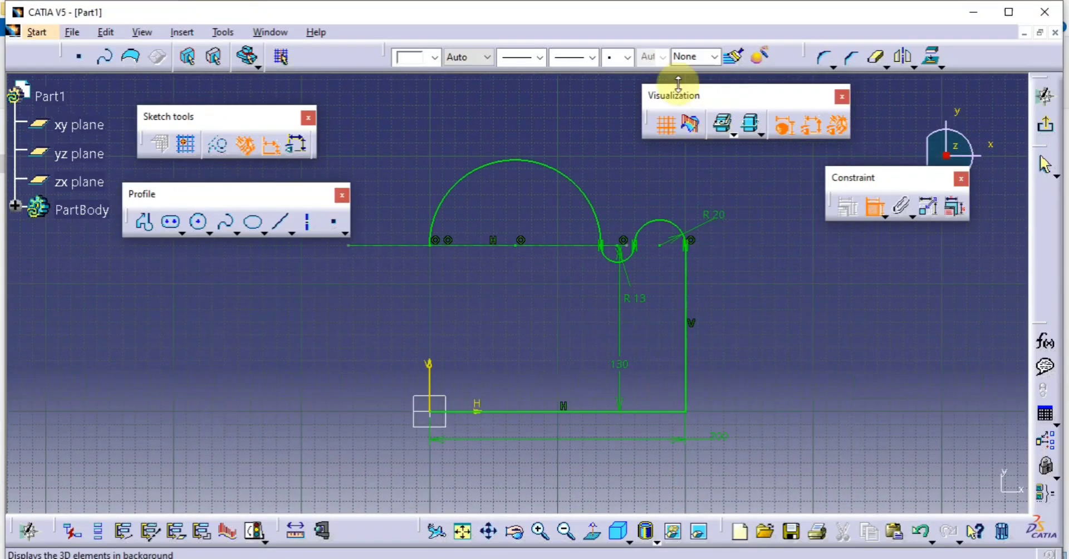
Step: Round the corner between the profile's vertical line and bottom line with a Corner of 30 mm radius, as in the reference drawing
left_click(824, 57)
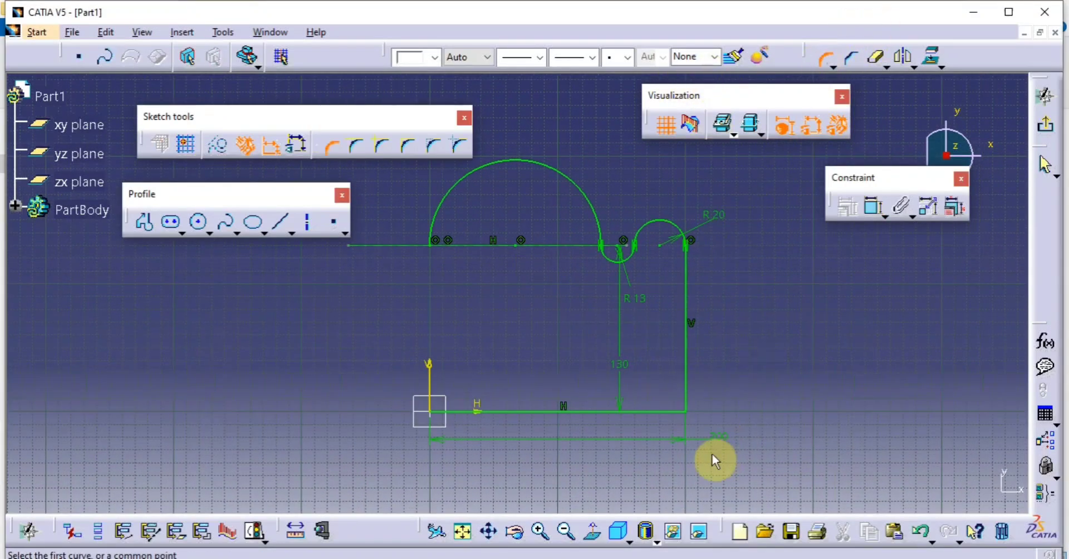
left_click(685, 394)
left_click(673, 412)
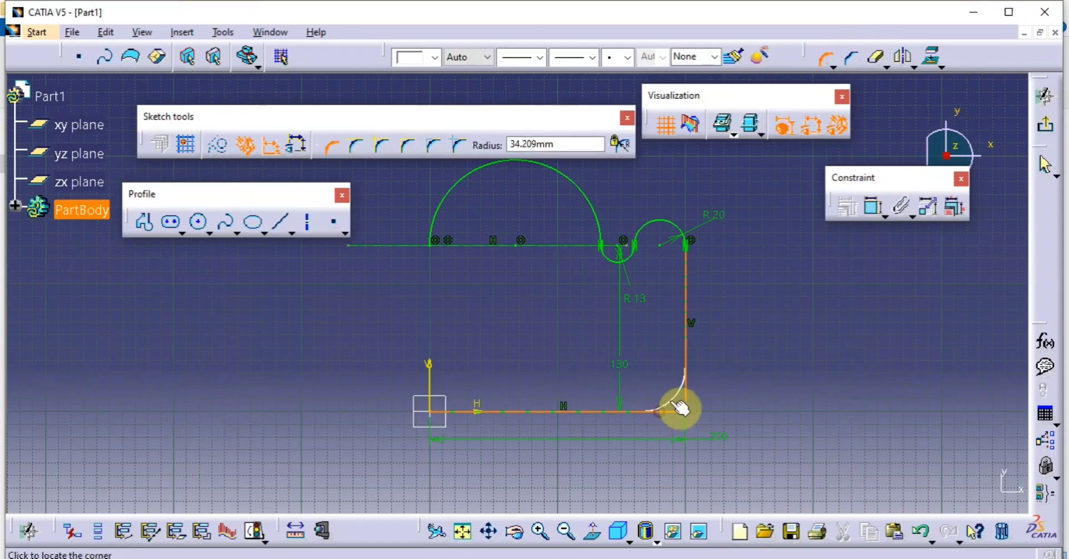
left_click(679, 408)
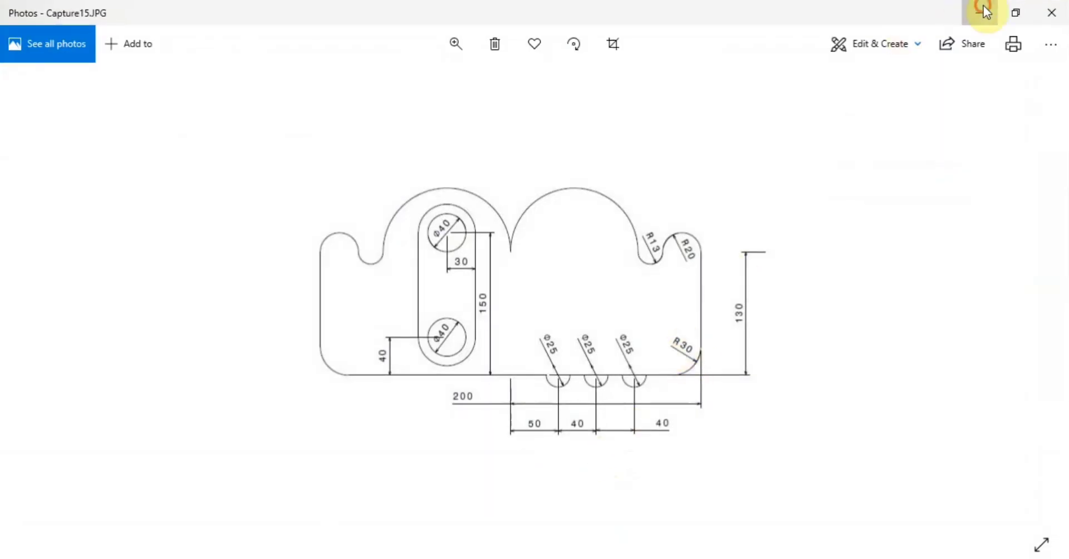
left_click(983, 11)
double_click(657, 388)
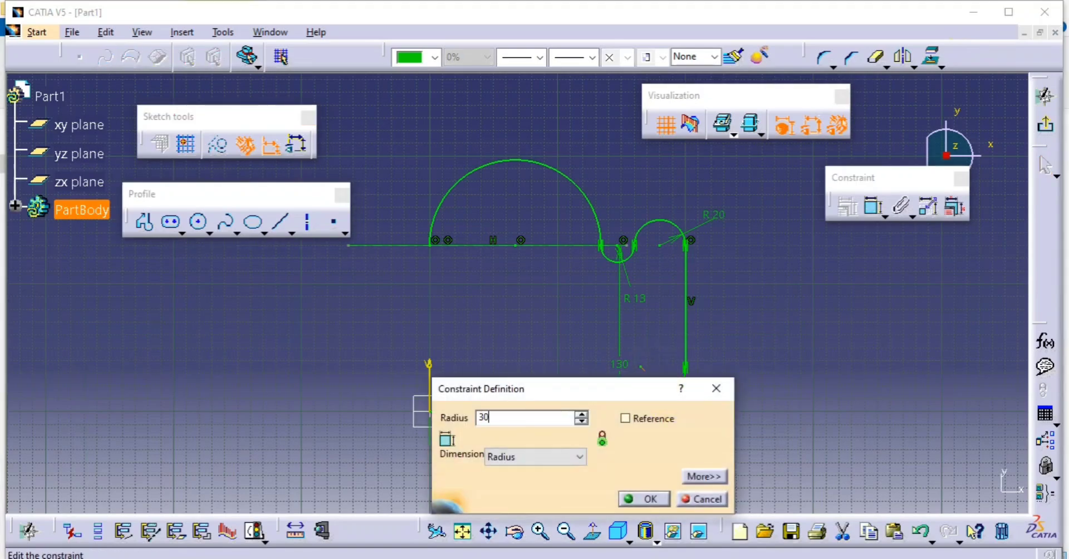
key("Return")
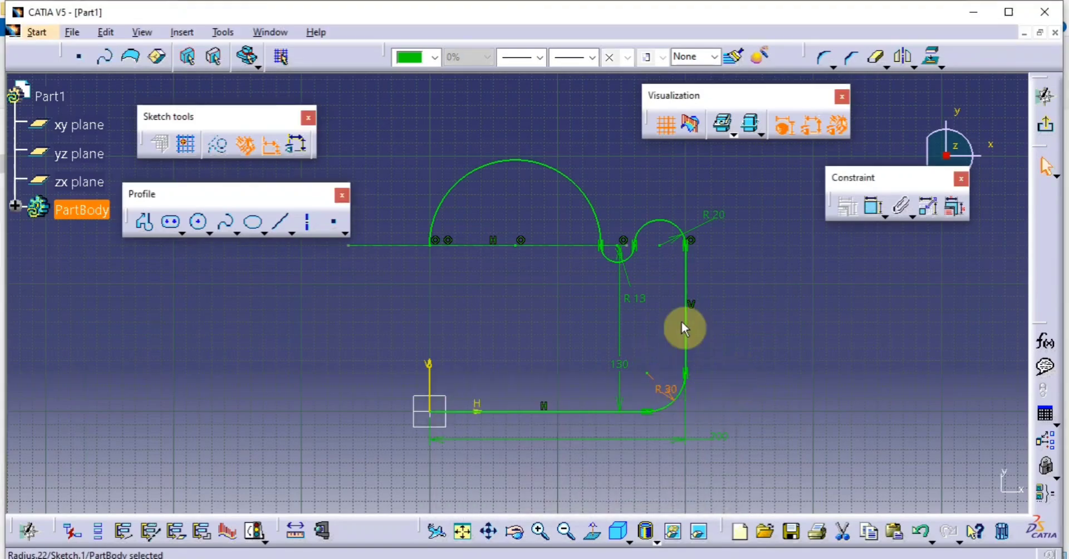
Step: Draw a vertical axis line about 40 mm long above the profile, in line with the sketch's vertical axis
left_click(308, 223)
middle_click_drag(421, 287, 428, 484)
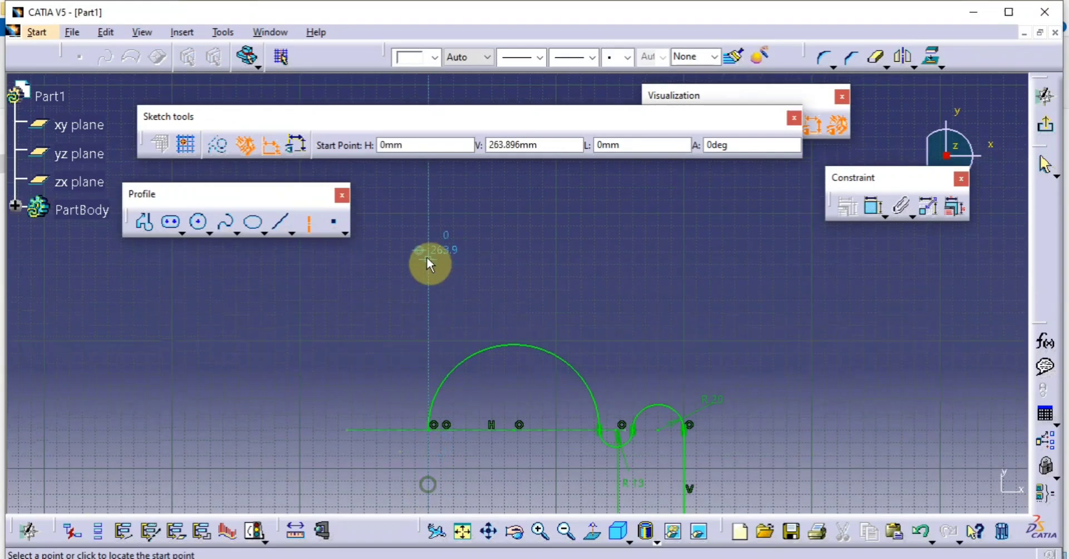
left_click(429, 227)
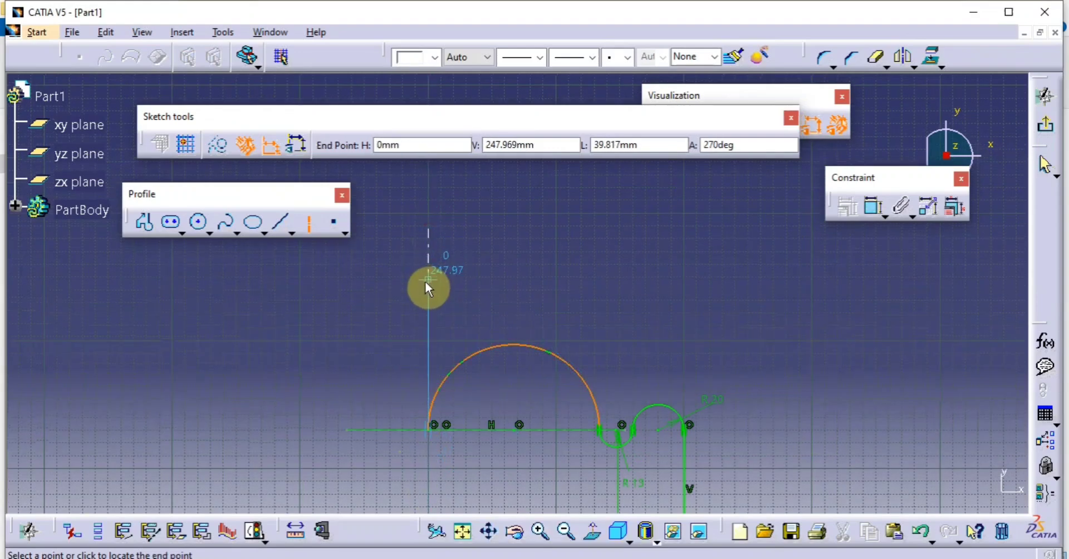
left_click(429, 288)
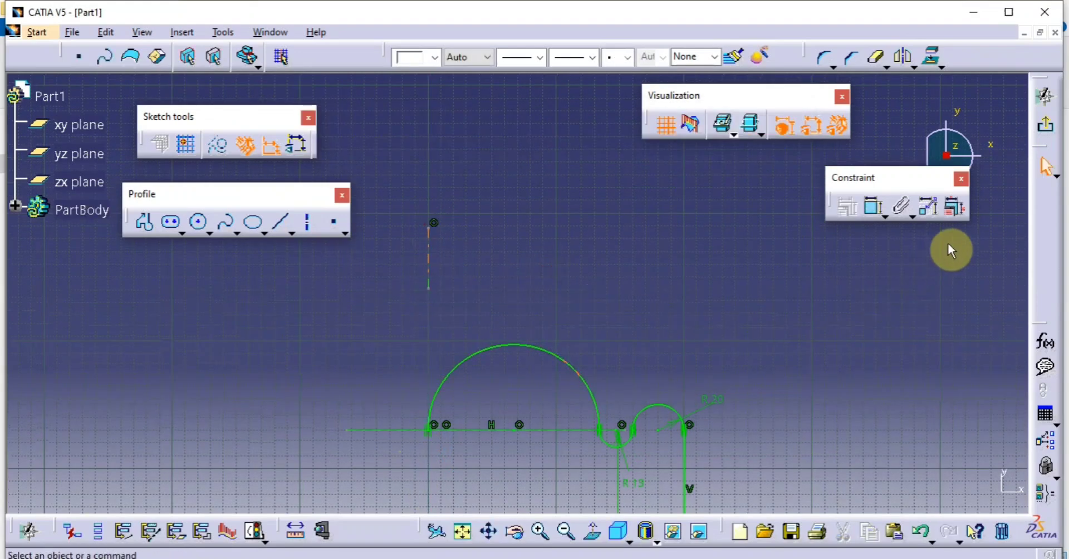
Step: Mirror the half profile about the vertical axis line to create the opposite half of the outline
mouse_move(826, 364)
middle_mouse_down()
mouse_move(763, 258)
mouse_move(742, 277)
middle_mouse_up()
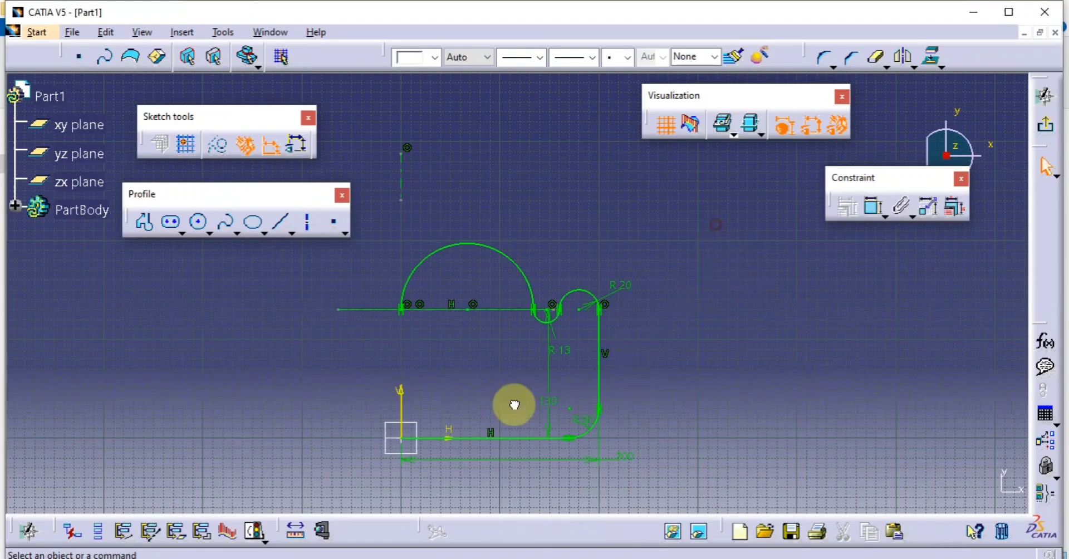
left_click_drag(715, 225, 343, 483)
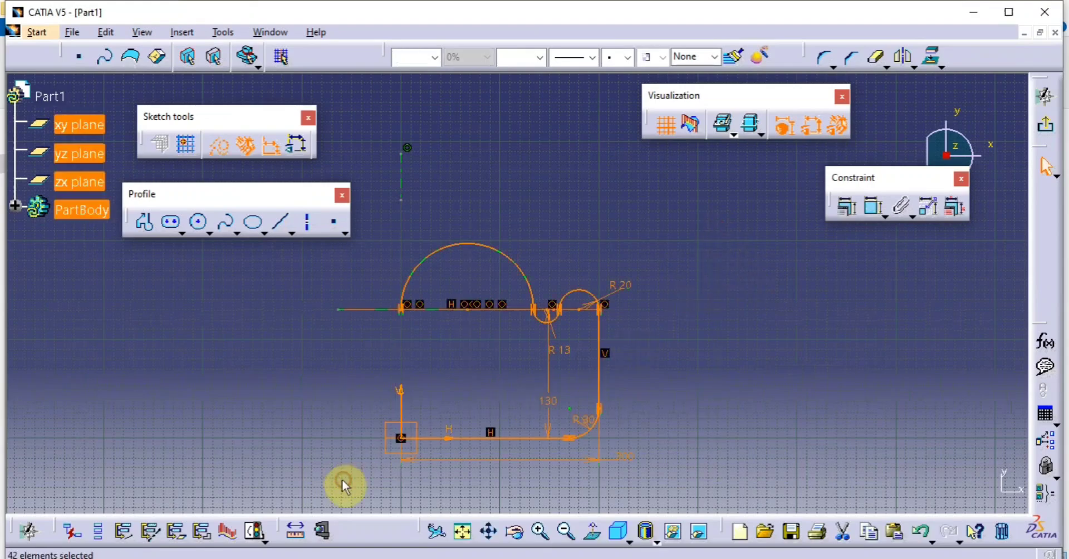
left_click(901, 61)
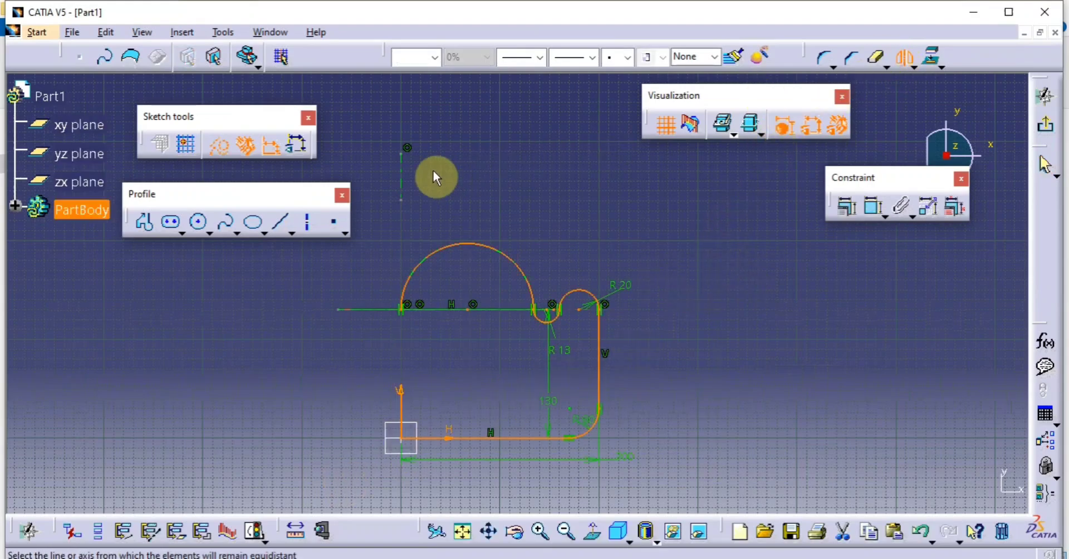
left_click(402, 186)
Step: Draw a downward semicircular arc of about 10 mm radius, centred on the bottom line about 135 mm from the vertical axis
mouse_move(409, 430)
middle_mouse_down()
mouse_move(573, 370)
mouse_move(567, 290)
middle_mouse_up()
middle_click_drag(574, 363, 490, 339)
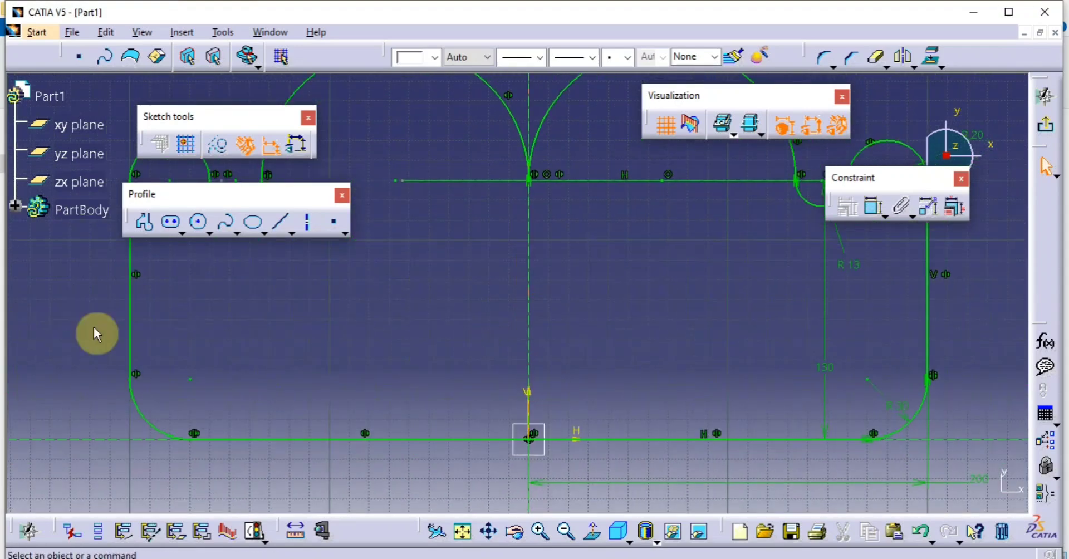
left_click(208, 232)
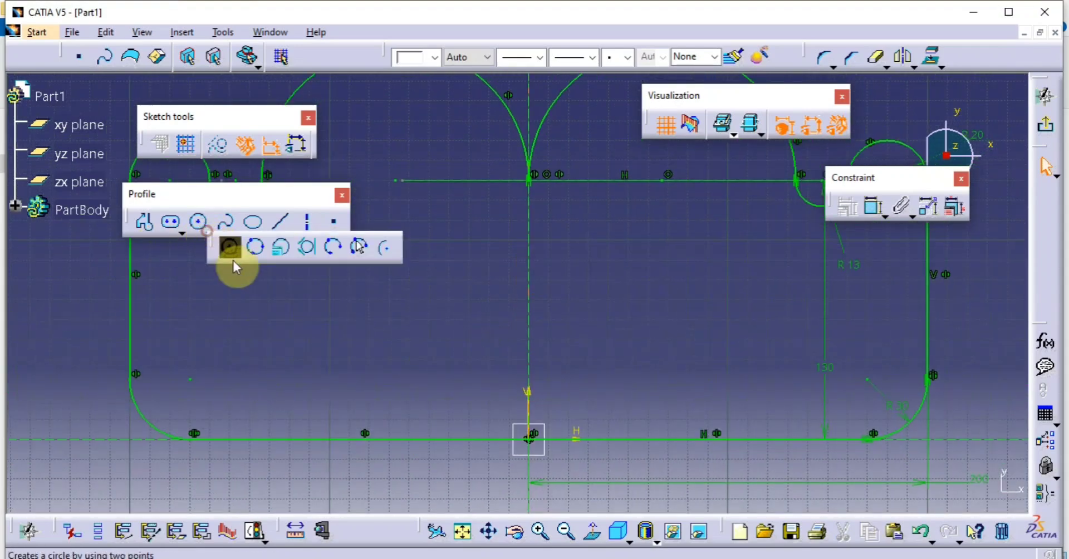
left_click(377, 250)
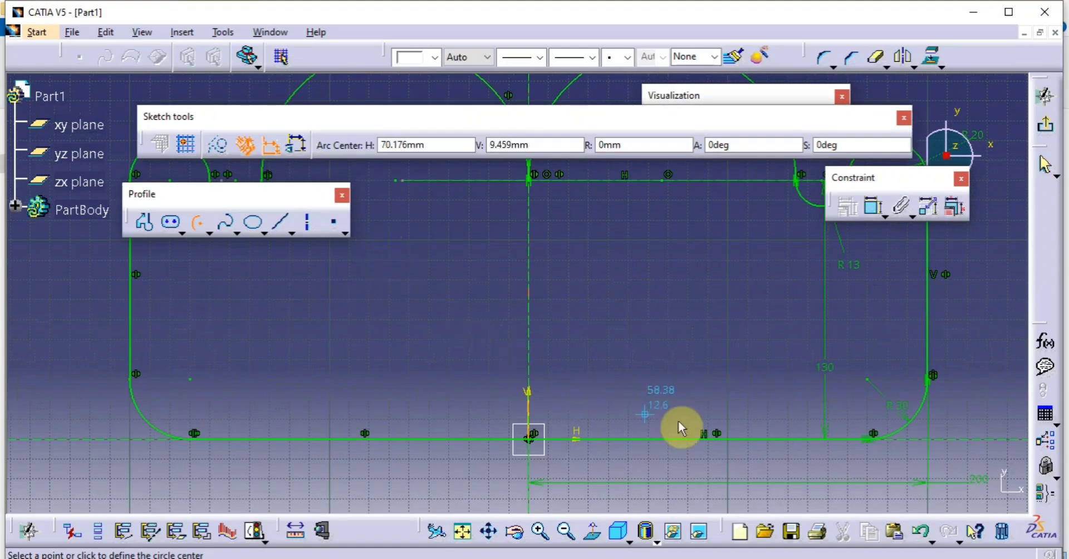
middle_click_drag(680, 430, 521, 286)
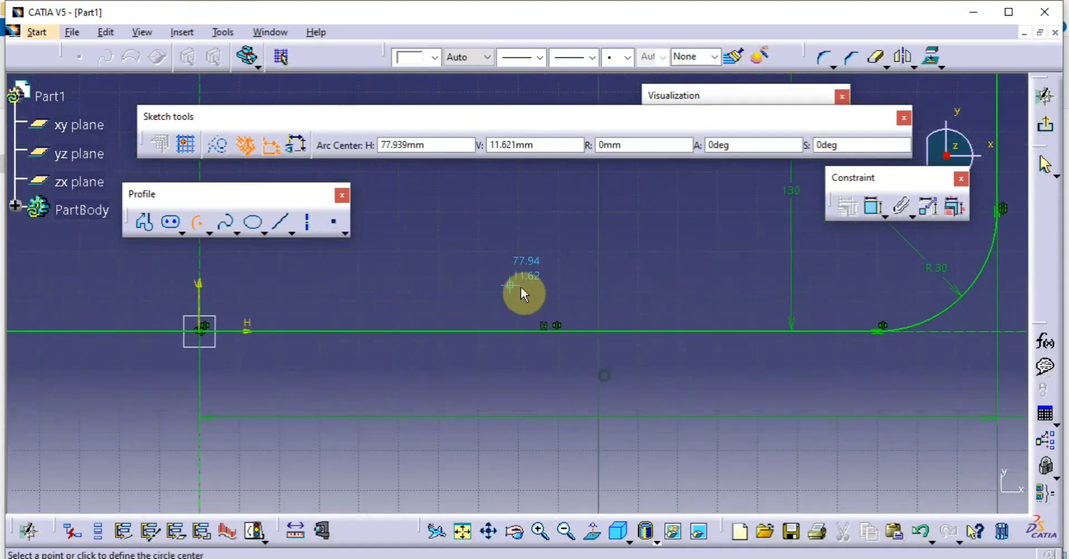
left_click(739, 331)
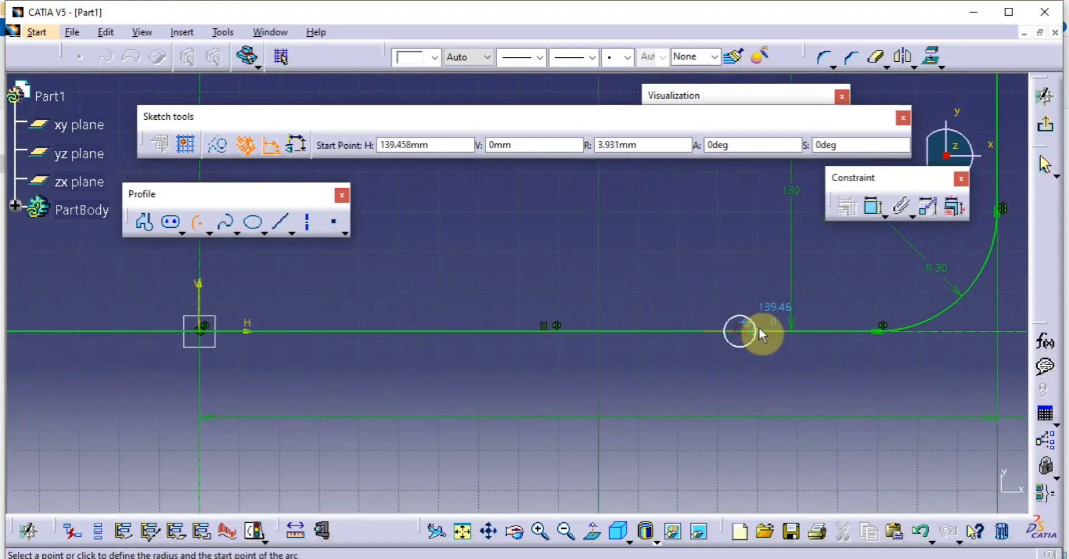
left_click(781, 330)
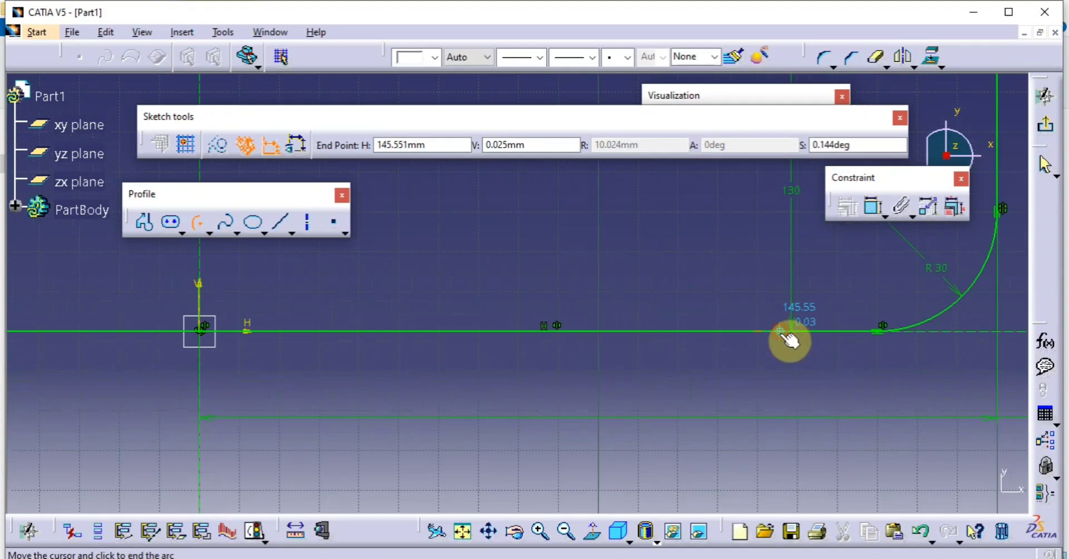
left_click(703, 334)
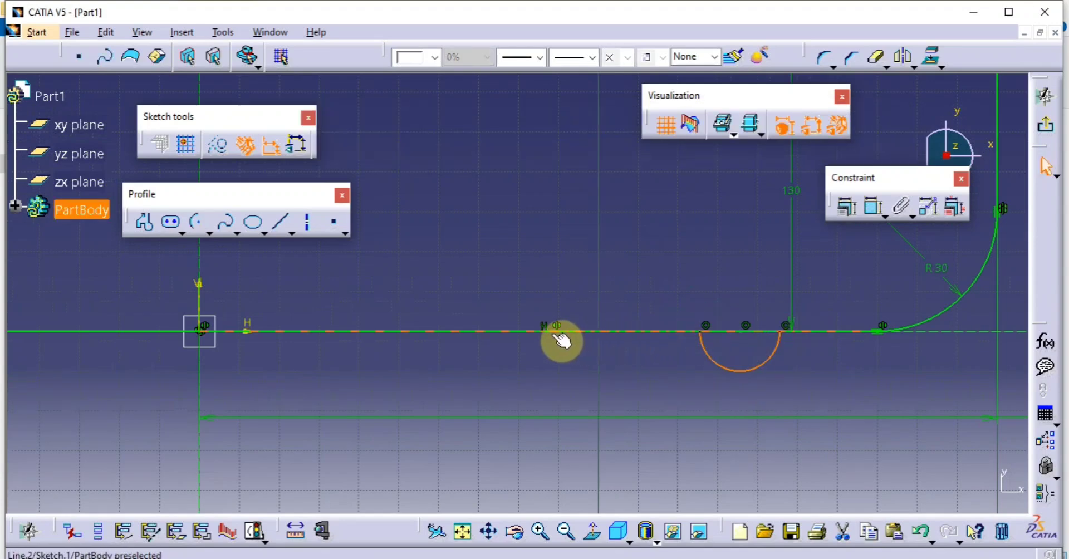
Step: Draw two more downward arcs centred on the bottom line nearer the origin, with radii of about 12 mm and 18 mm
left_click(196, 221)
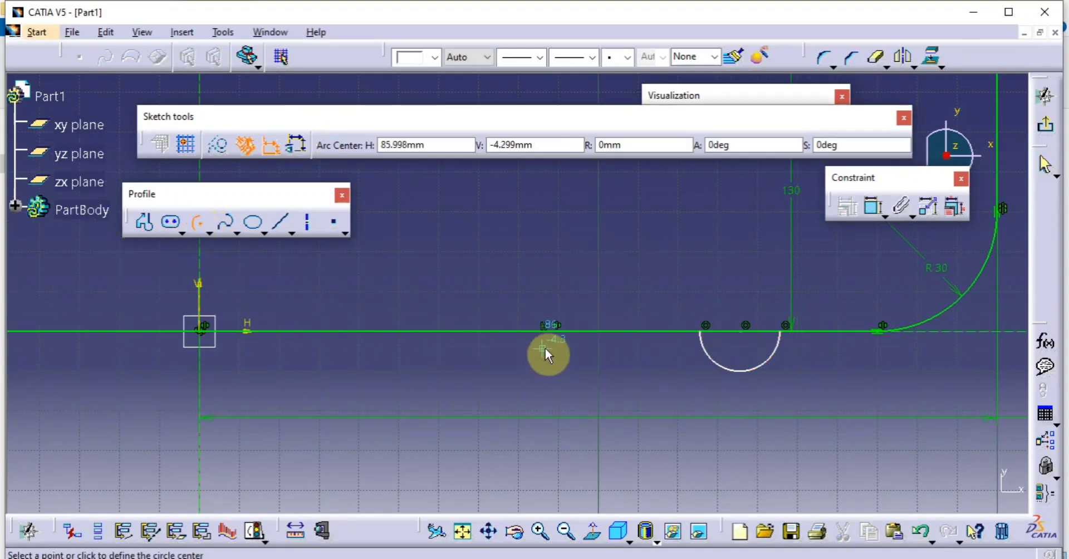
left_click(581, 332)
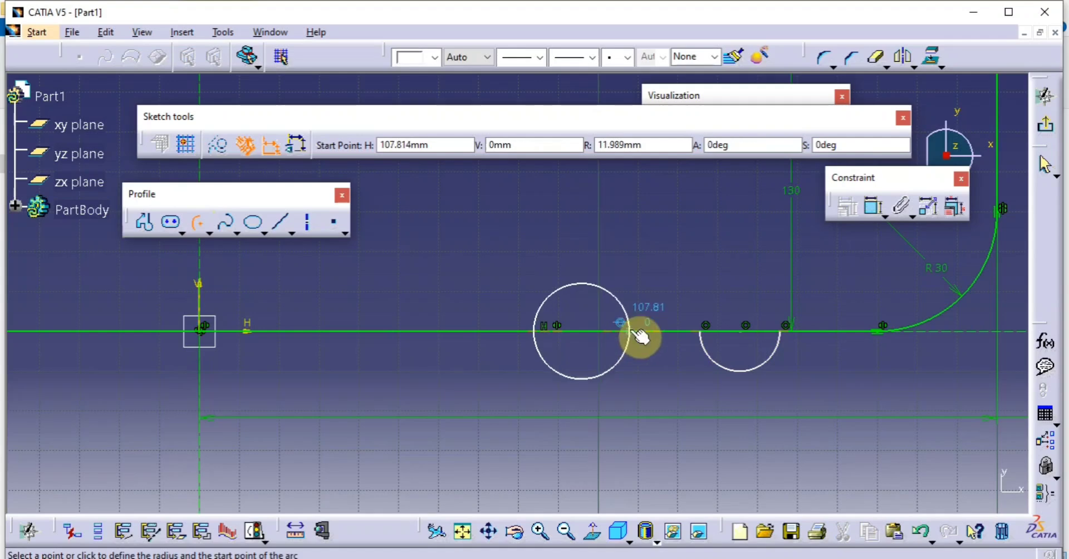
left_click(630, 332)
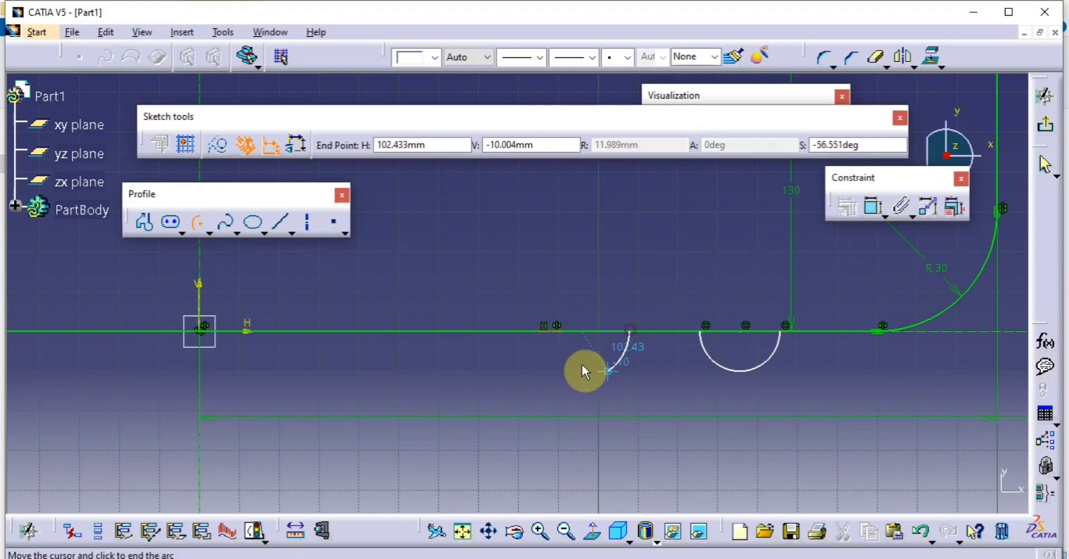
left_click(526, 334)
left_click(401, 333)
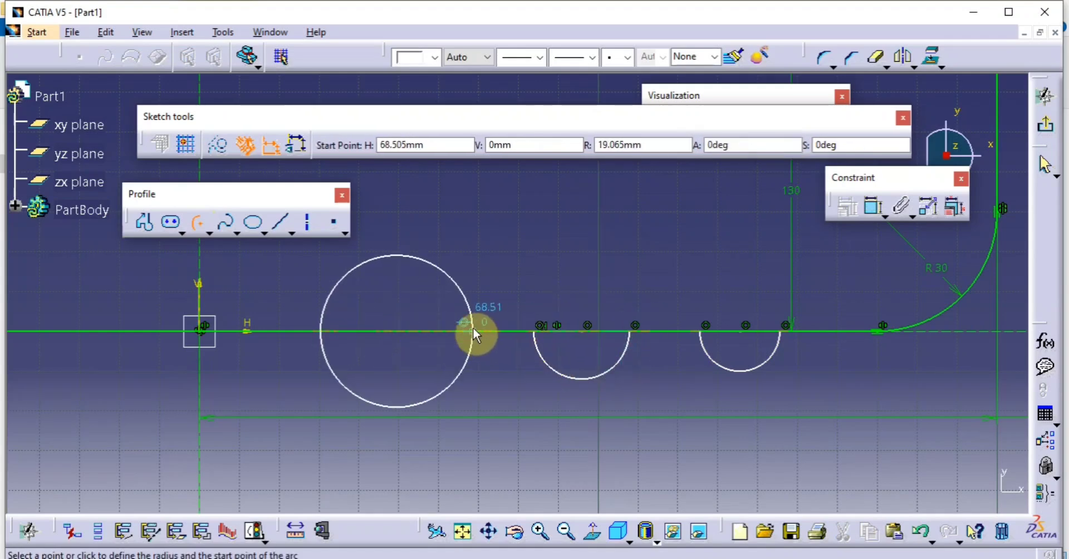
left_click(468, 334)
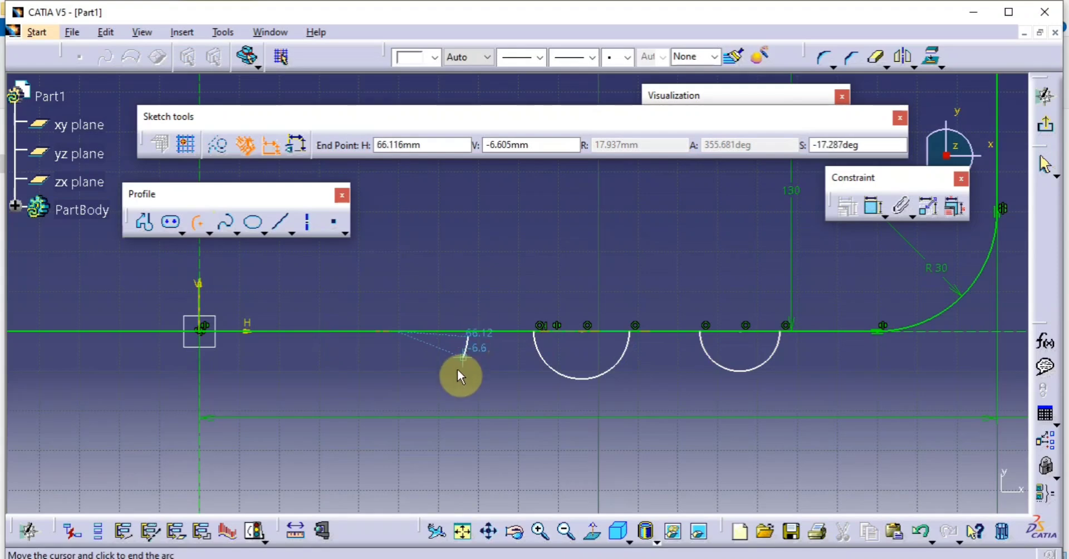
left_click(339, 329)
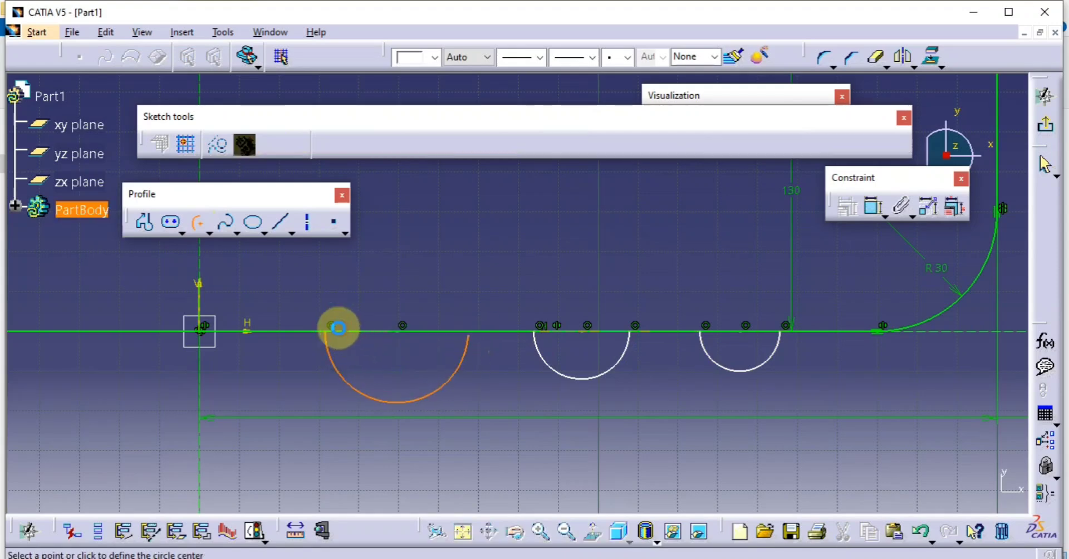
Step: Constrain the loose end of the largest lower arc coincident with the bottom line
left_click(873, 207)
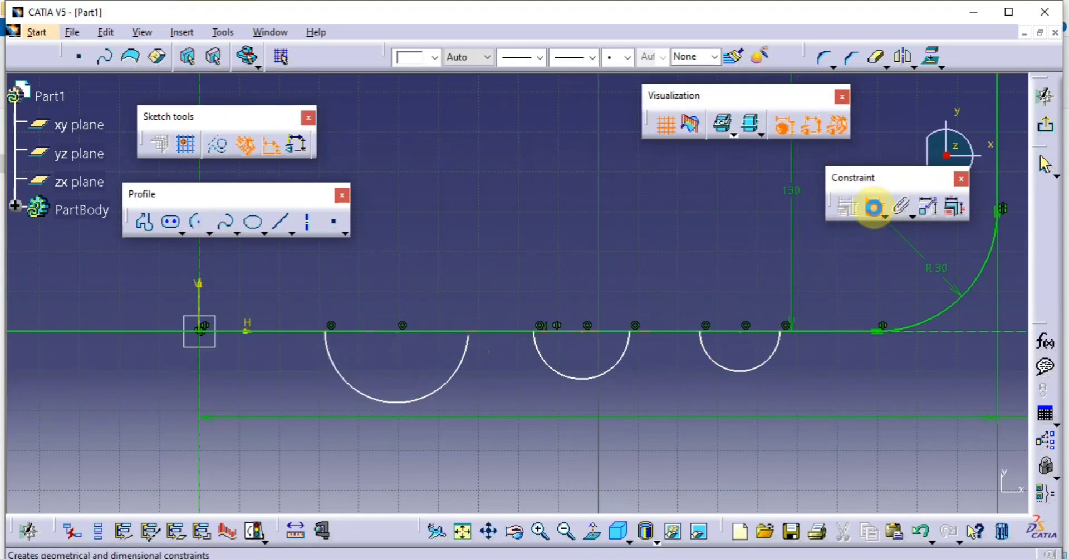
left_click(473, 332)
right_click(464, 304)
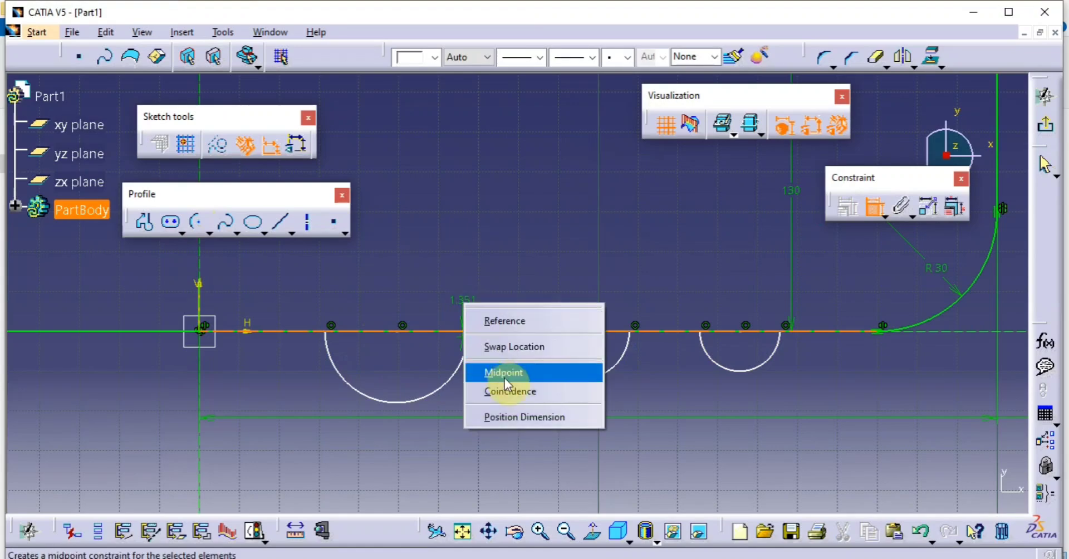
left_click(505, 373)
Step: Check the reference drawing Capture15.JPG, and add a radius dimension to the lower arc nearest the rounded corner
key("alt+Tab")
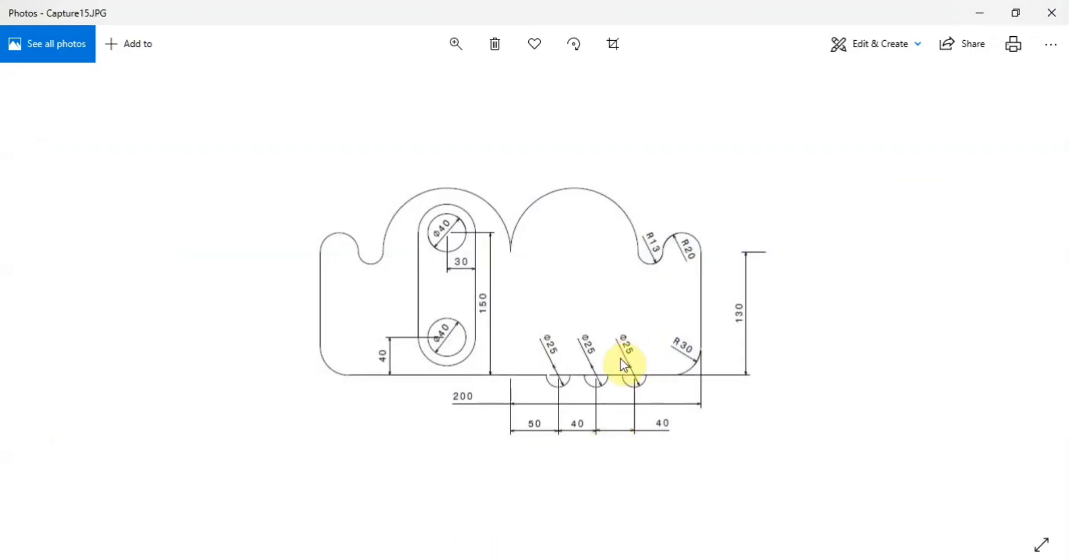
left_click(978, 12)
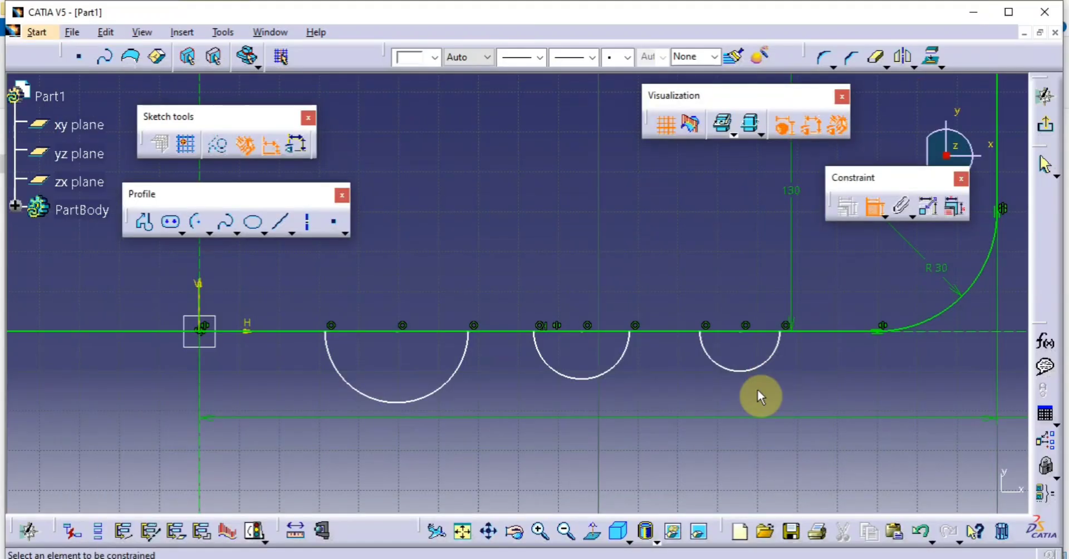
left_click(774, 368)
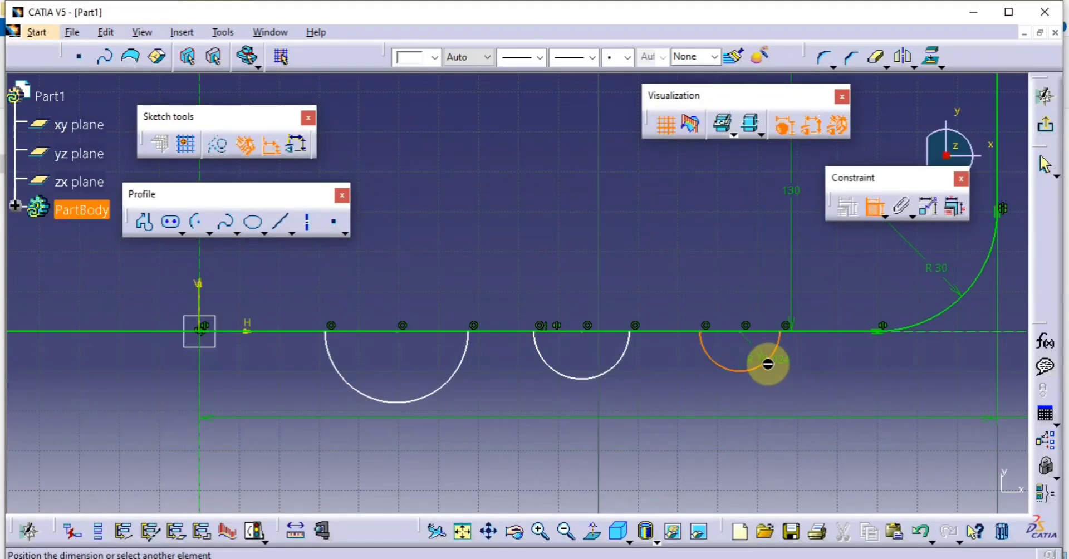
left_click(824, 389)
Step: Change the dimension of the lower arc nearest the rounded corner to a diameter of 25 mm
double_click(834, 387)
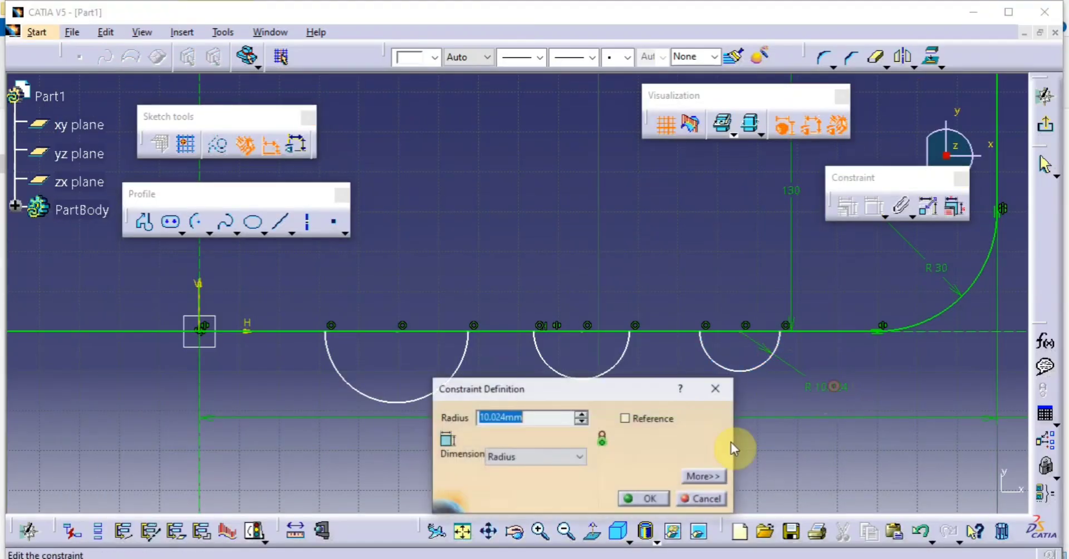
left_click(579, 457)
left_click(554, 486)
left_click(544, 456)
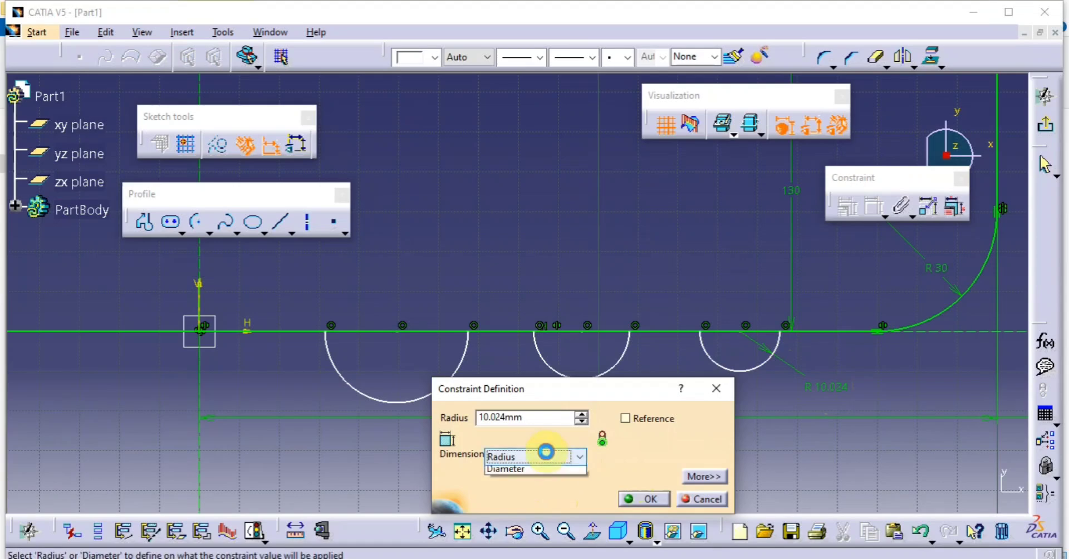
left_click(554, 480)
left_click(537, 419)
double_click(537, 419)
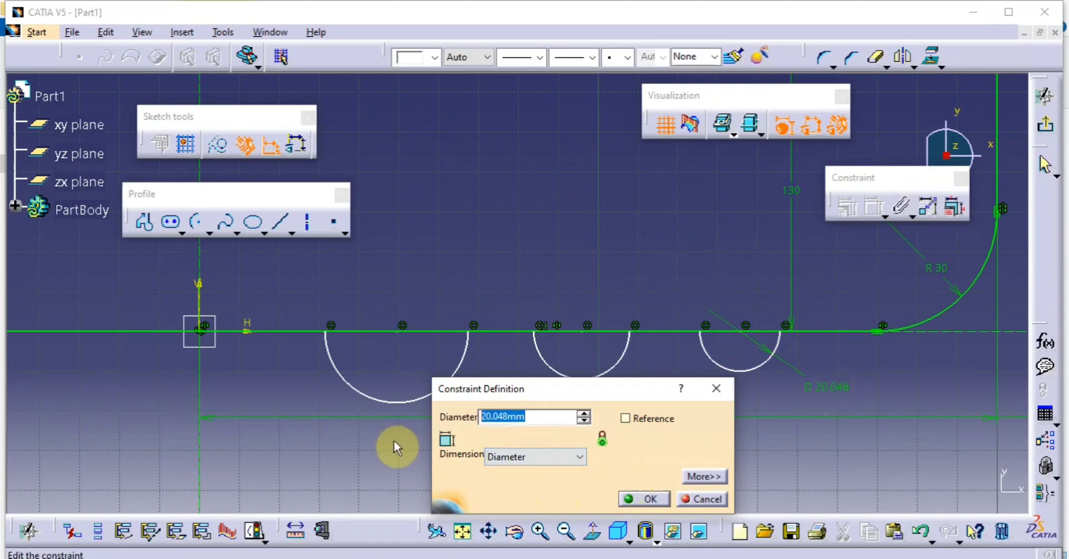
key("BackSpace")
type("25")
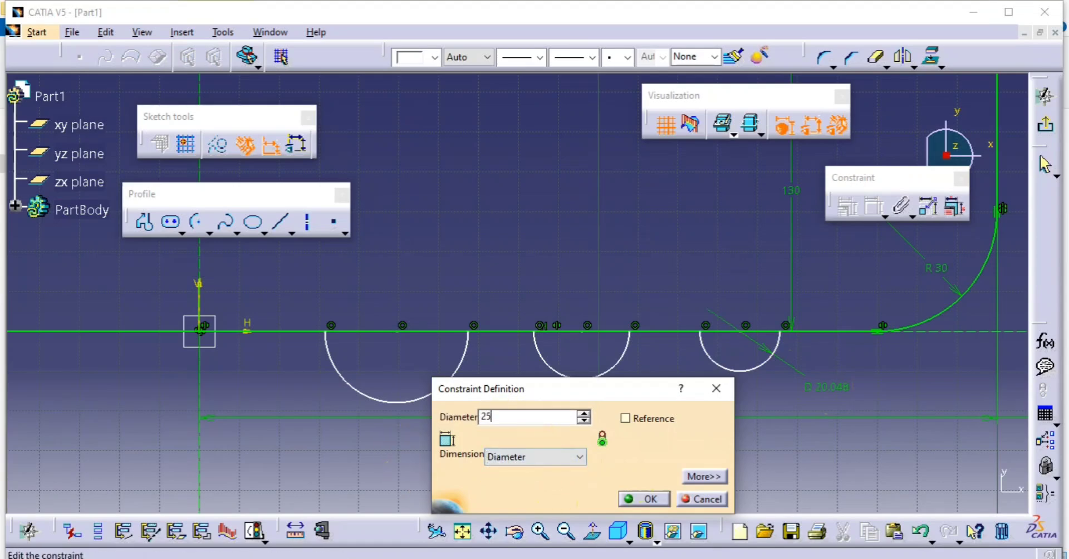
key("Return")
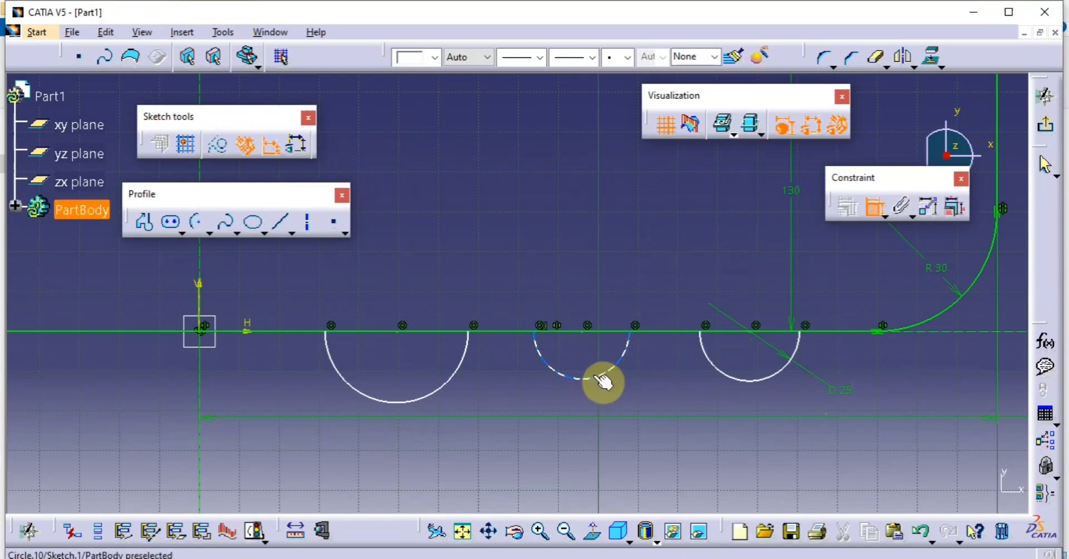
Step: Add a radius dimension to the middle lower arc and set it to 25 mm
left_click(596, 379)
left_click(680, 386)
double_click(684, 391)
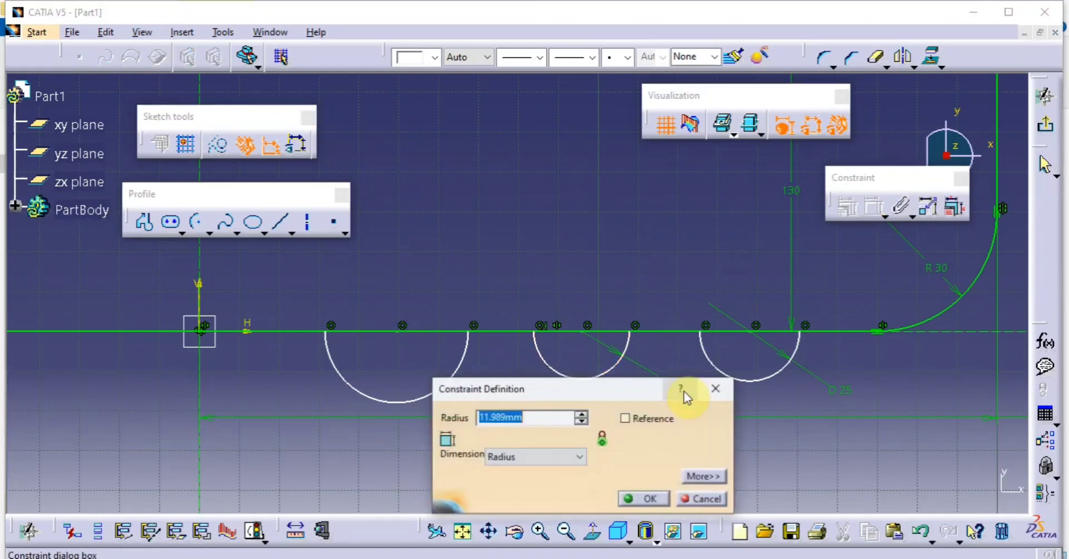
key("BackSpace")
type("25")
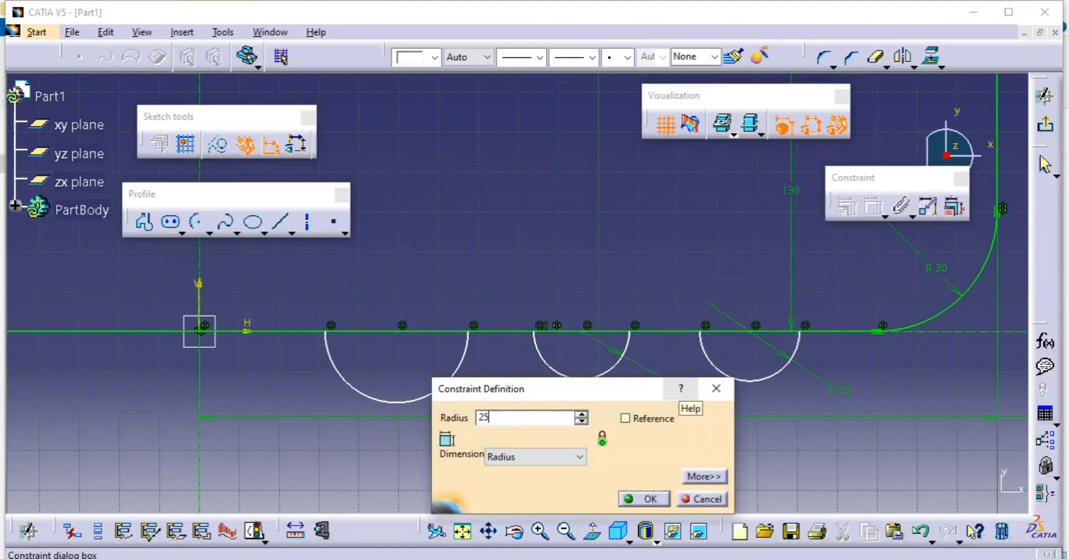
key("Return")
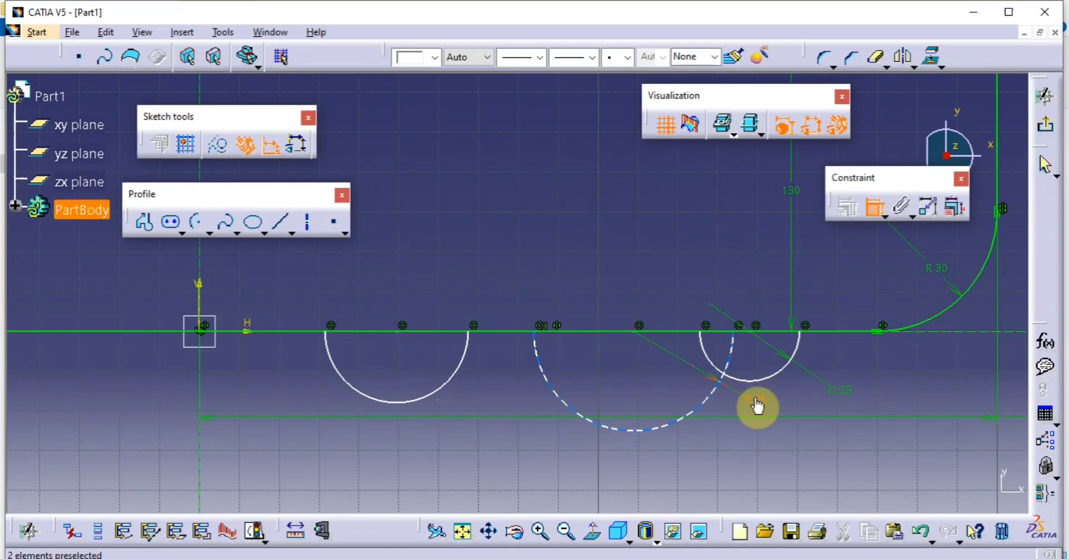
Step: Switch the middle lower arc's dimension from radius to diameter and set it to 25 mm
double_click(758, 400)
left_click(567, 452)
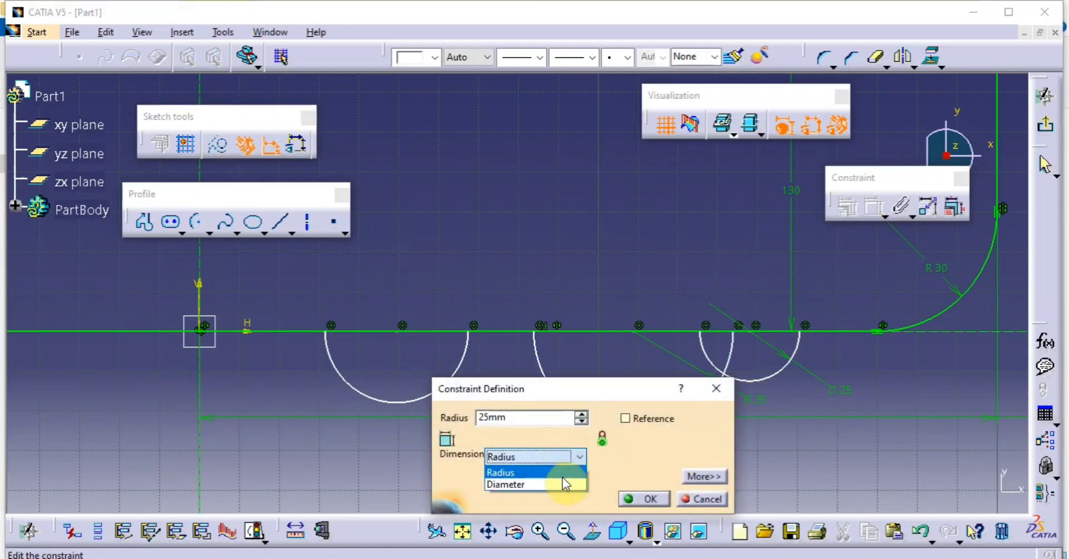
left_click(563, 482)
key("BackSpace")
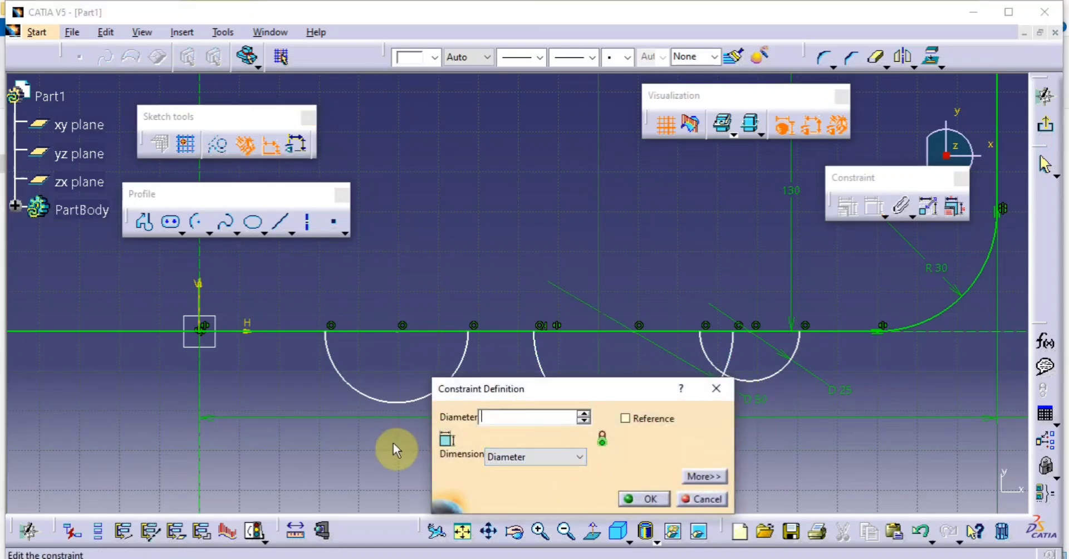
type("25")
key("Return")
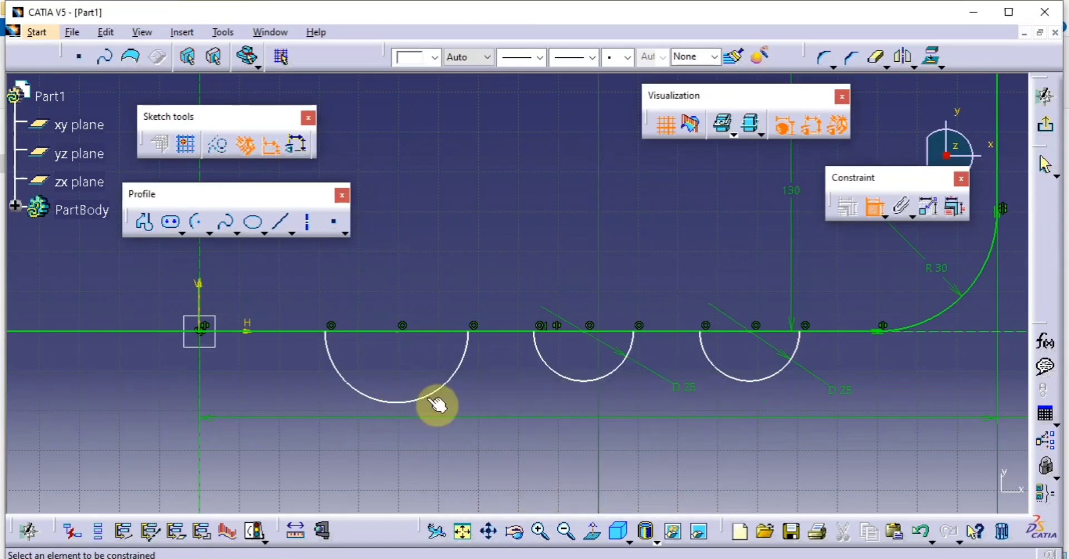
Step: Dimension the lower arc nearest the origin as a diameter of 25 mm
left_click(449, 379)
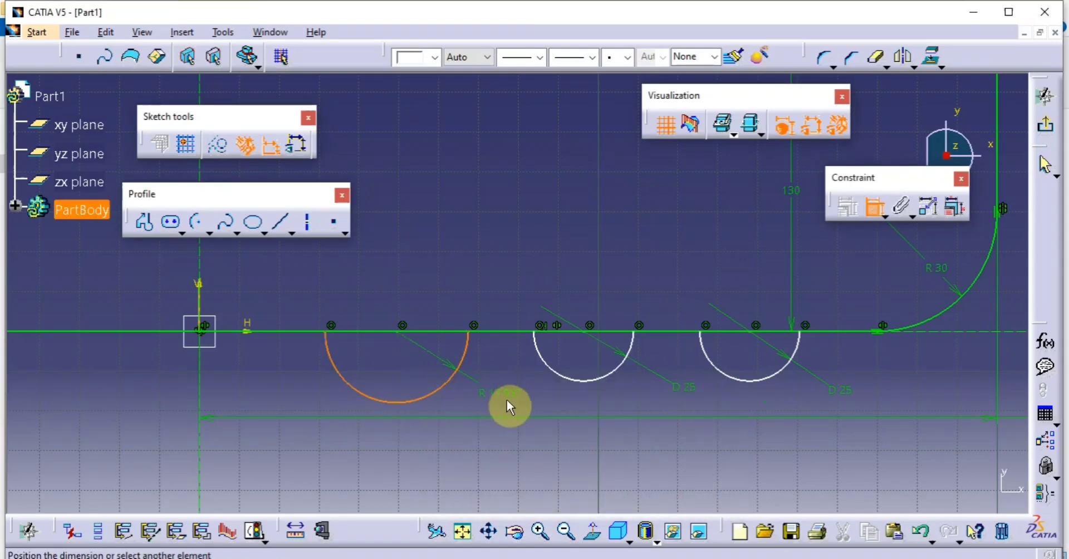
left_click(507, 400)
double_click(507, 396)
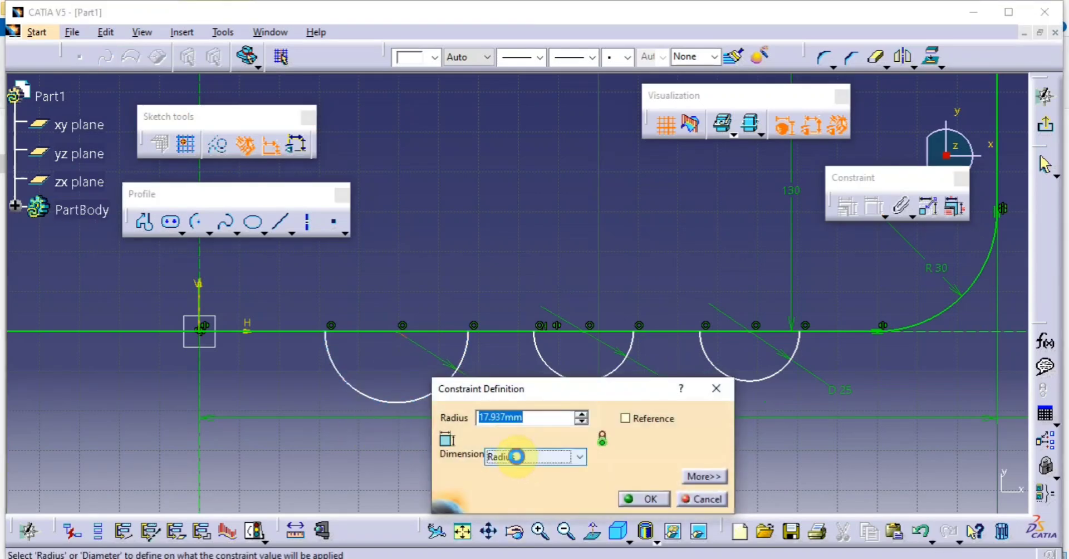
left_click(518, 455)
left_click(514, 472)
left_click(534, 417)
left_click_drag(533, 418, 381, 441)
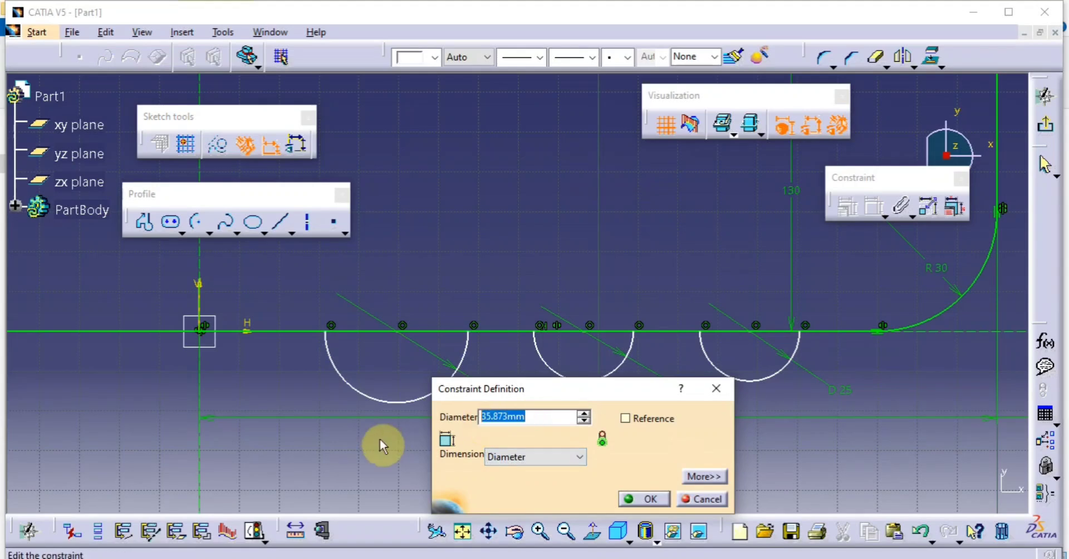
key("BackSpace")
type("25")
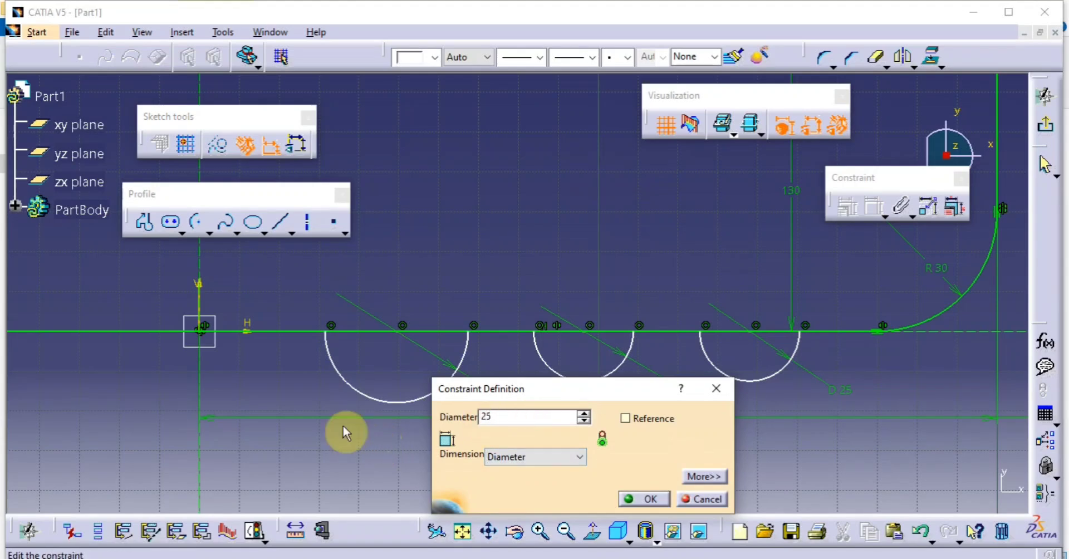
key("Return")
left_click(362, 431)
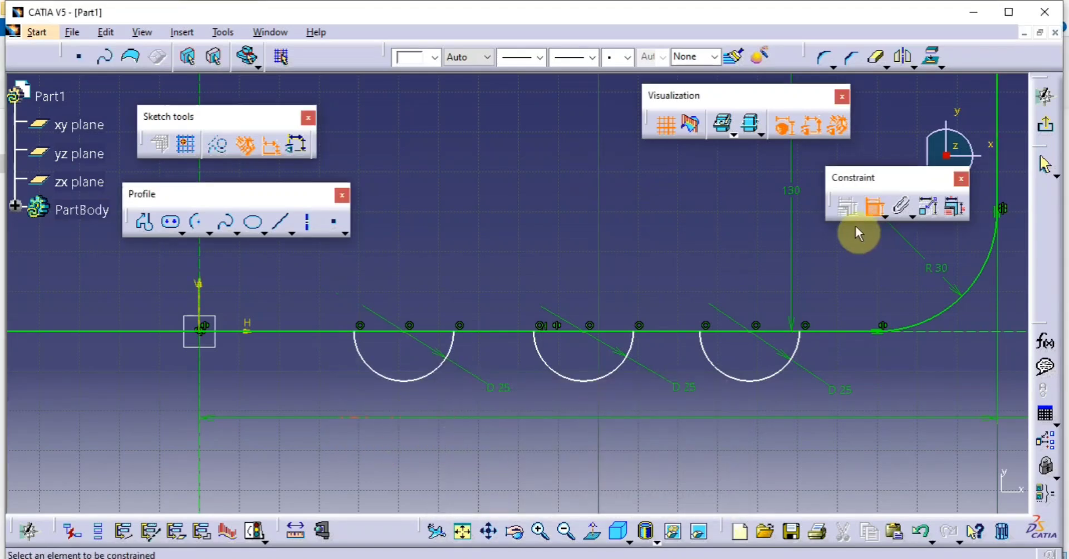
Step: Dimension the distances from the vertical axis to the nearest lower arc's centre and from that centre to the middle arc's centre
left_click(403, 333)
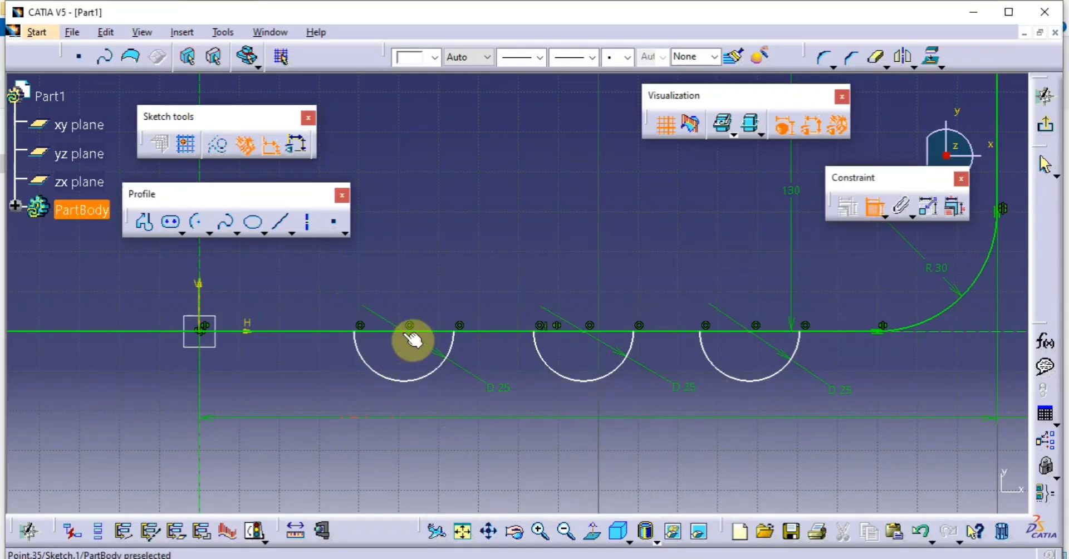
left_click(202, 295)
left_click(302, 379)
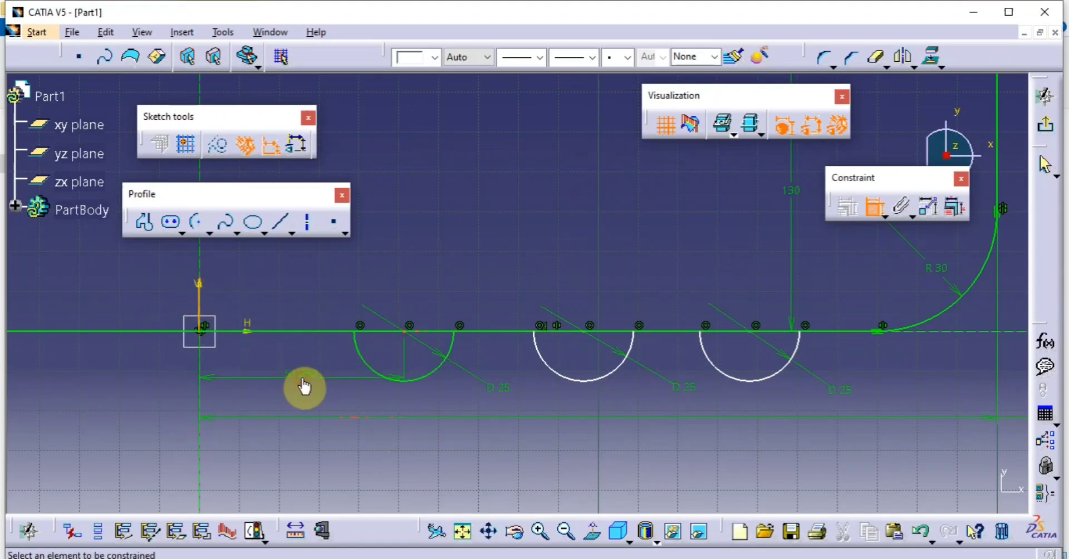
left_click(405, 332)
left_click(532, 464)
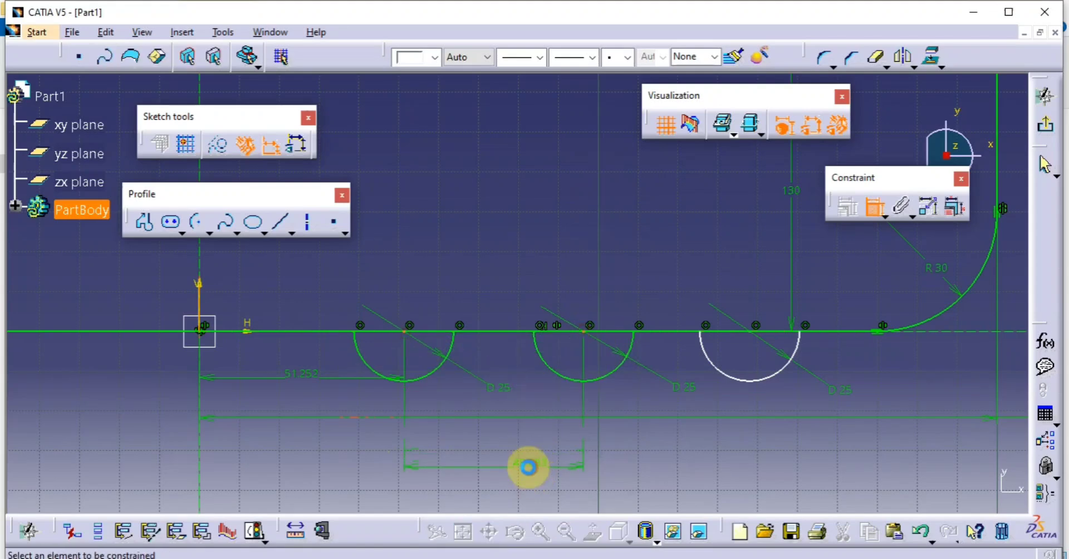
left_click(758, 332)
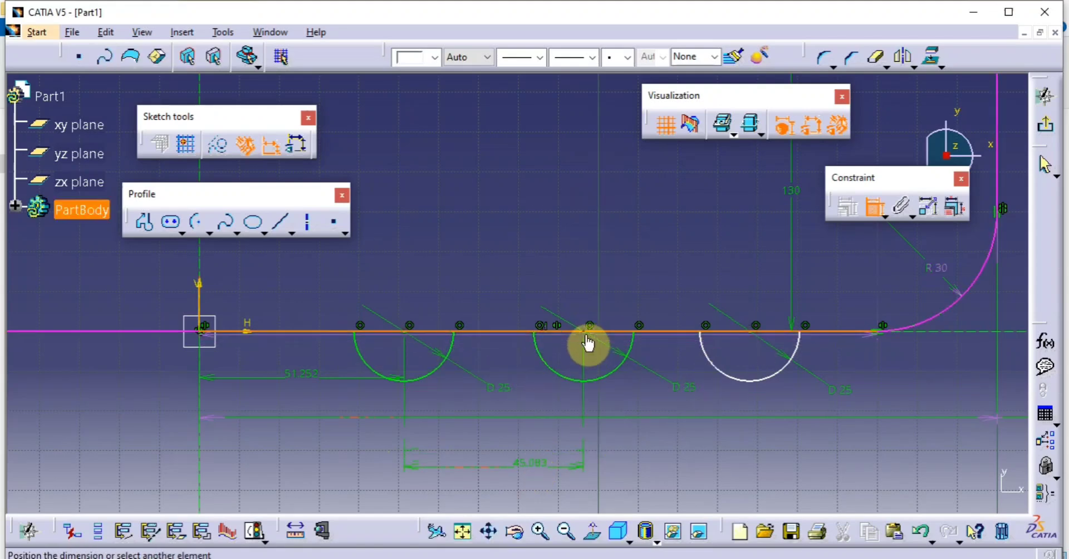
left_click(592, 341)
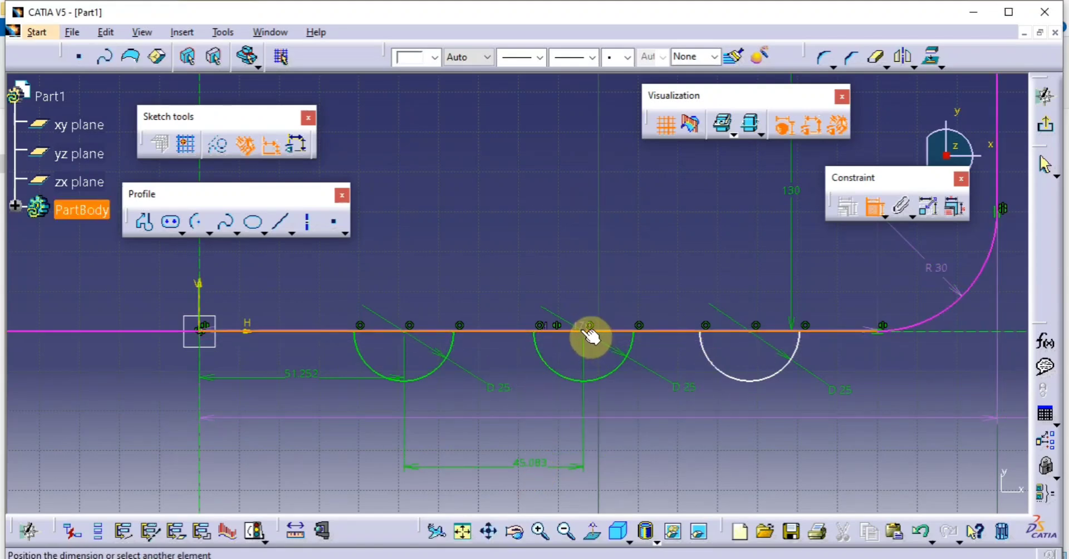
left_click(875, 207)
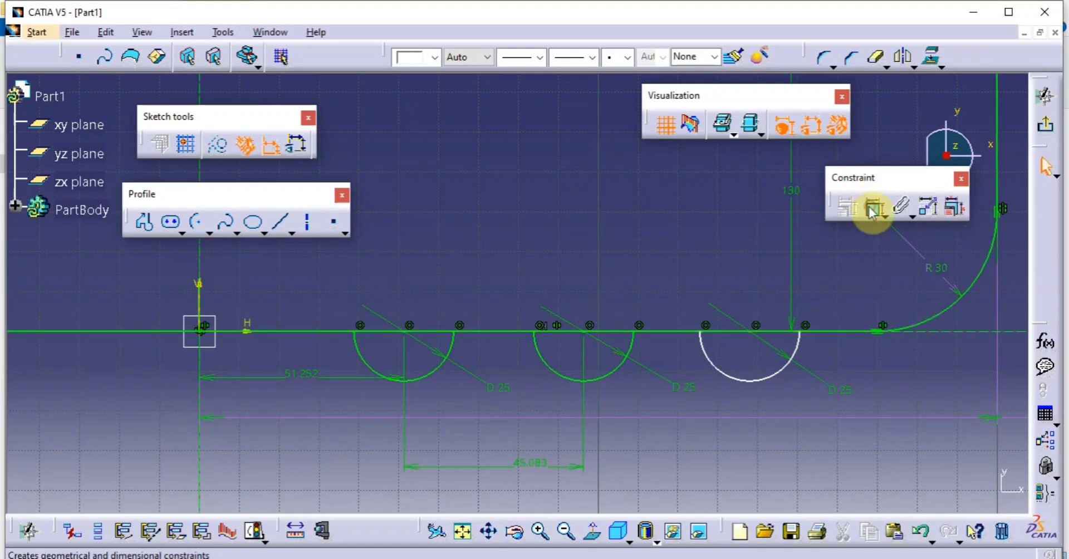
Step: Dimension the distance between the centres of the middle lower arc and the one nearest the rounded corner
left_click(755, 335)
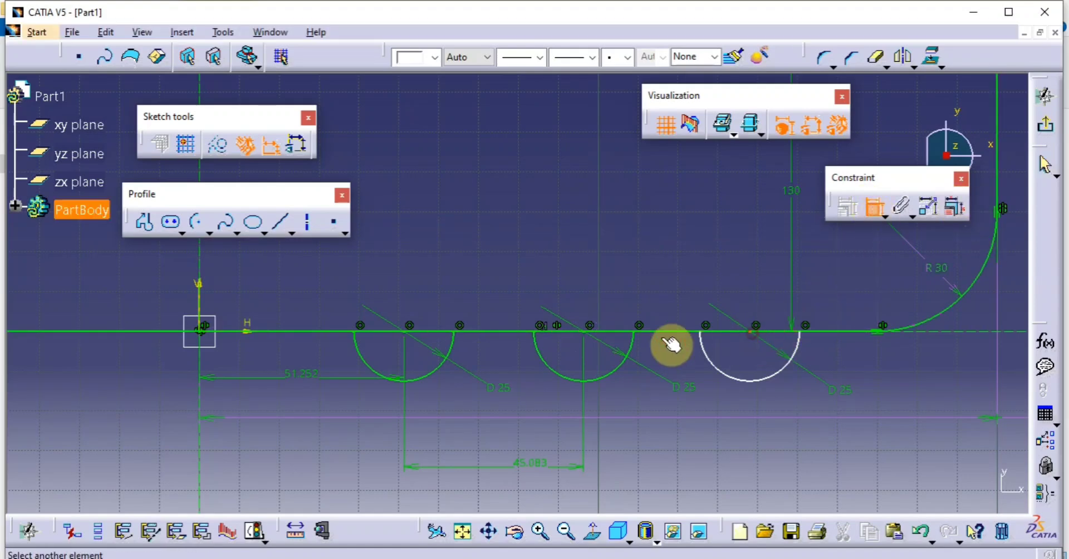
left_click(593, 336)
left_click(817, 465)
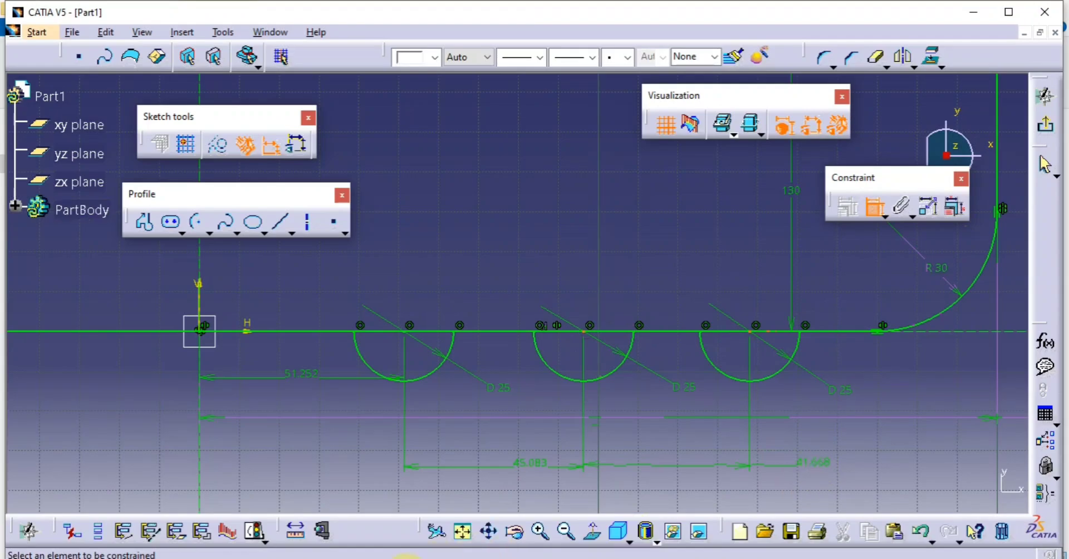
Step: Check the reference drawing Capture15.JPG, and set both centre-to-centre spacings of the lower arcs to 40 mm
key("alt+Tab")
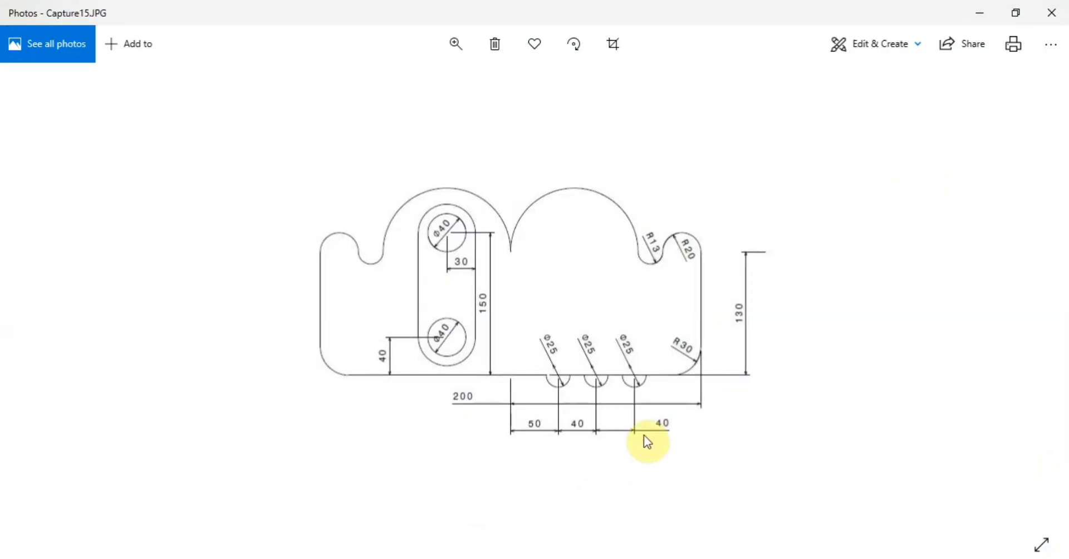
left_click(980, 13)
double_click(812, 467)
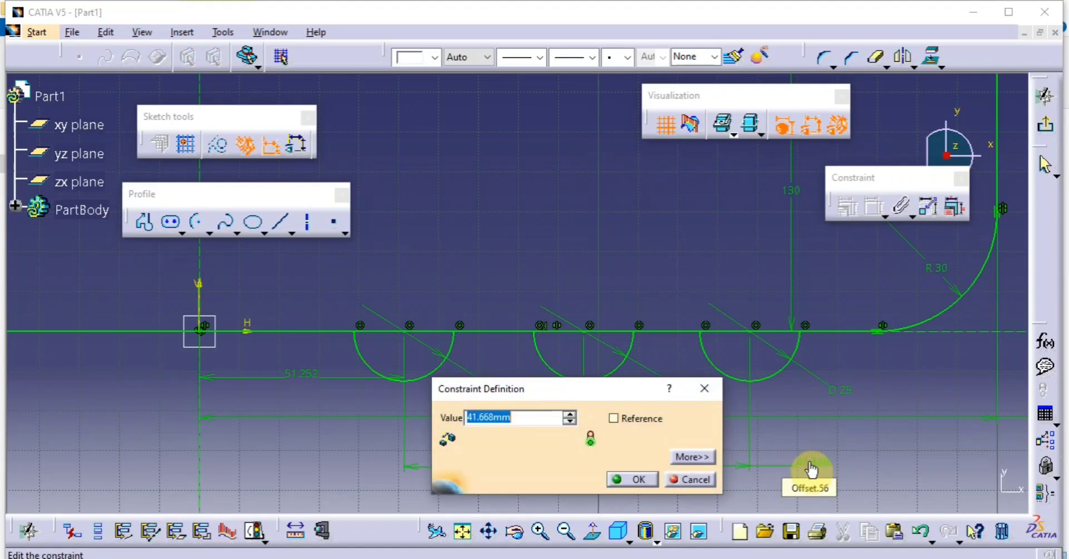
type("40")
key("Return")
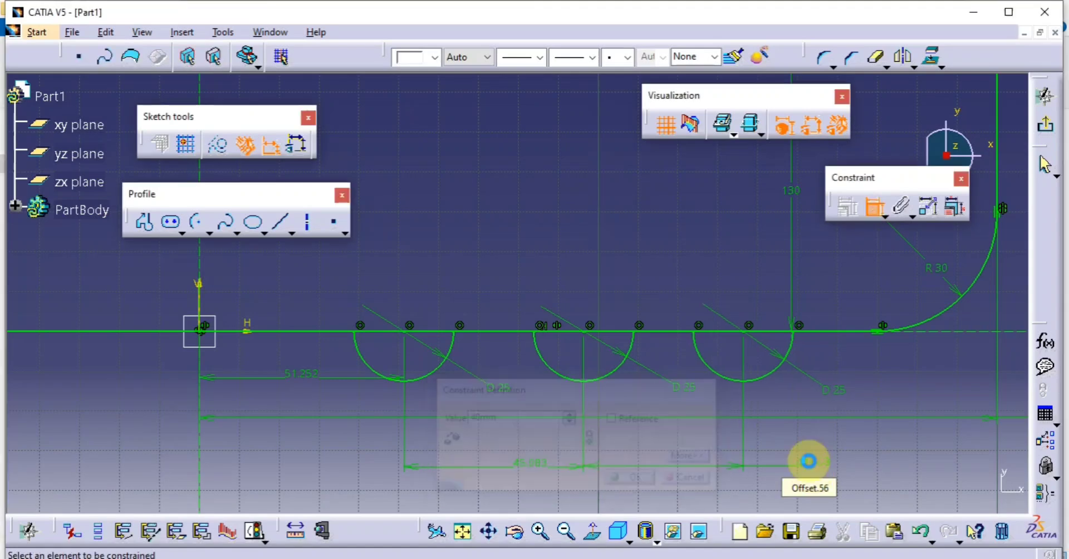
double_click(522, 459)
key("BackSpace")
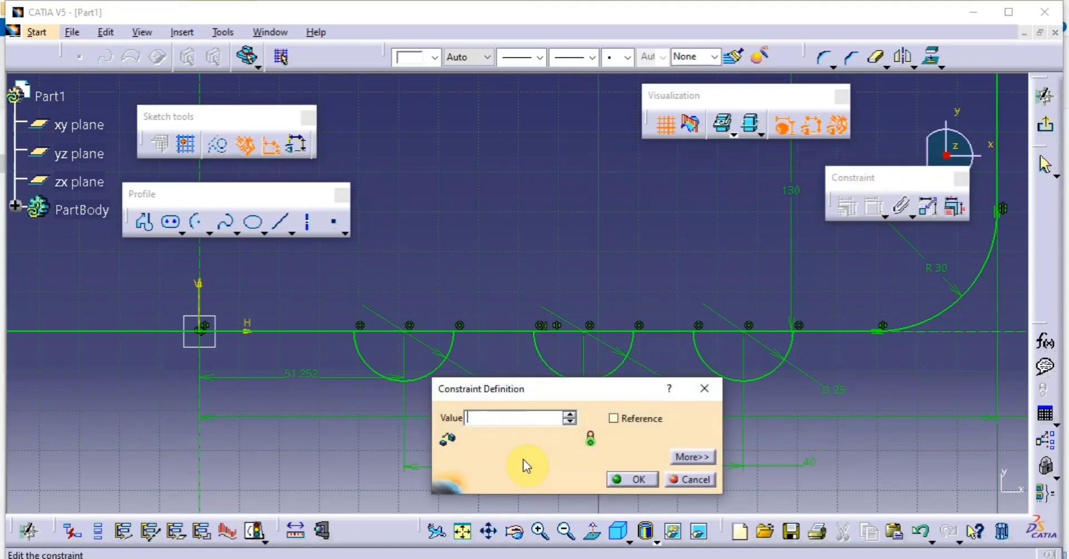
type("40")
key("Return")
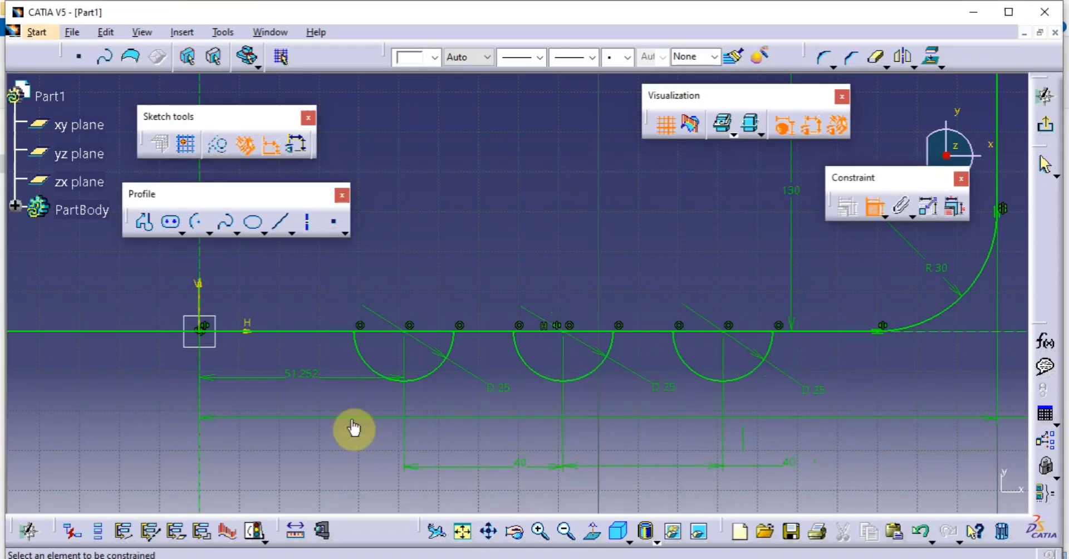
Step: Set the distance from the vertical axis to the centre of the nearest lower arc to 50 mm
double_click(298, 374)
key("BackSpace")
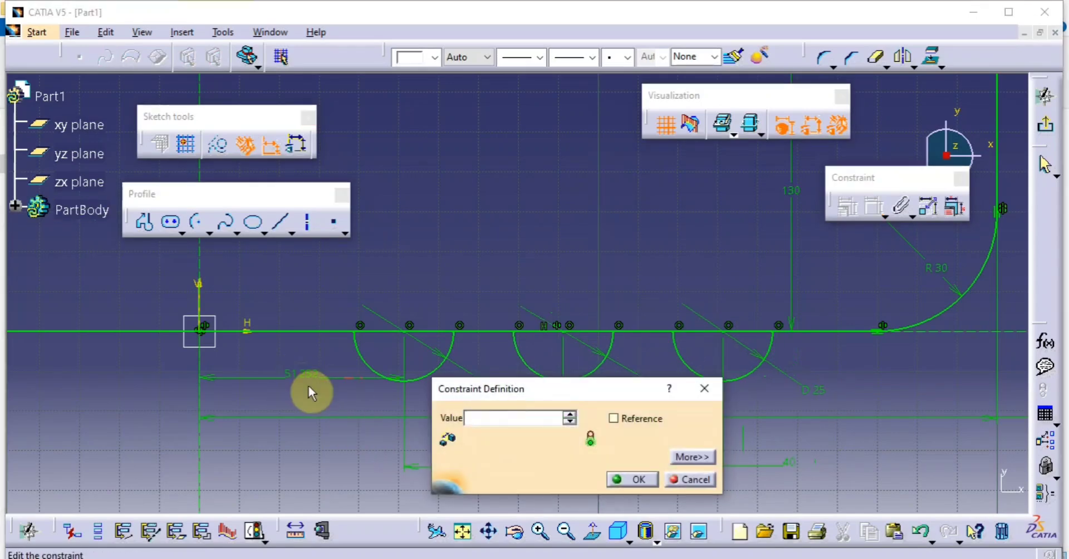
type("50")
key("Return")
Step: Sketch a vertical elongated hole under the arch beside the vertical axis, about 18 mm in radius and about 102 mm between centres
mouse_move(333, 355)
middle_mouse_down()
mouse_move(604, 384)
mouse_move(604, 490)
mouse_move(541, 383)
mouse_move(599, 428)
middle_mouse_up()
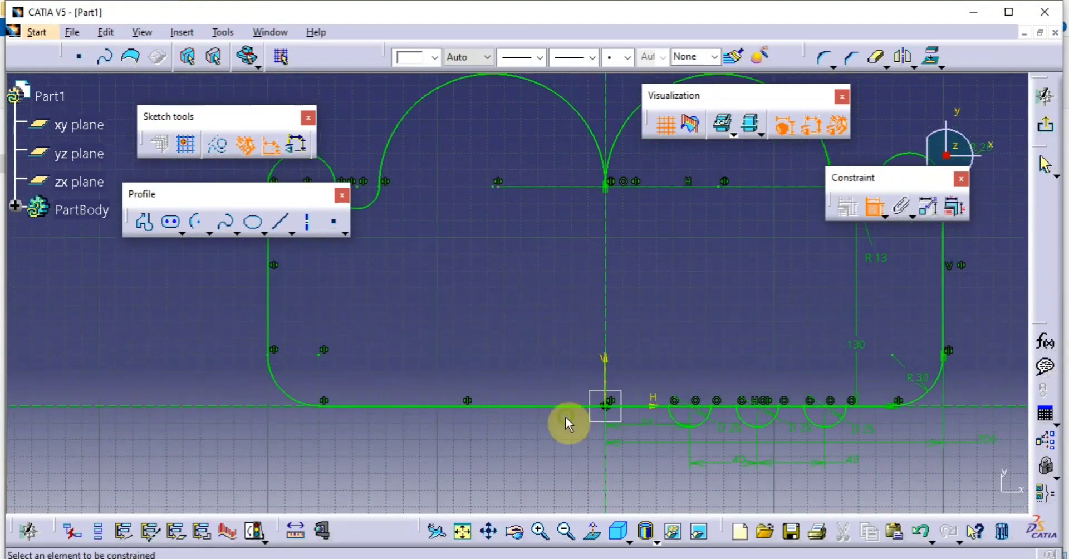
left_click(171, 225)
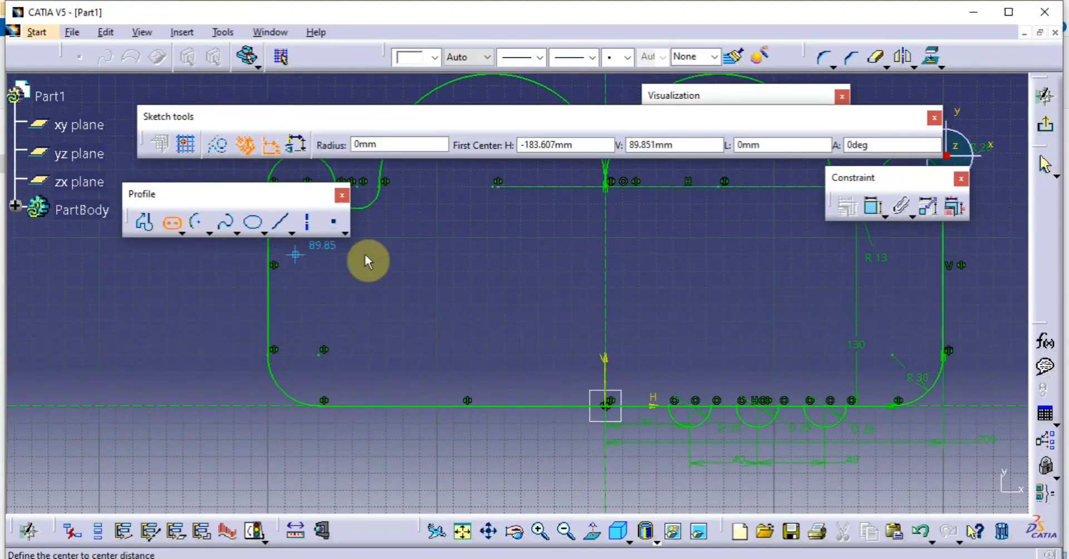
middle_click_drag(432, 317, 413, 382)
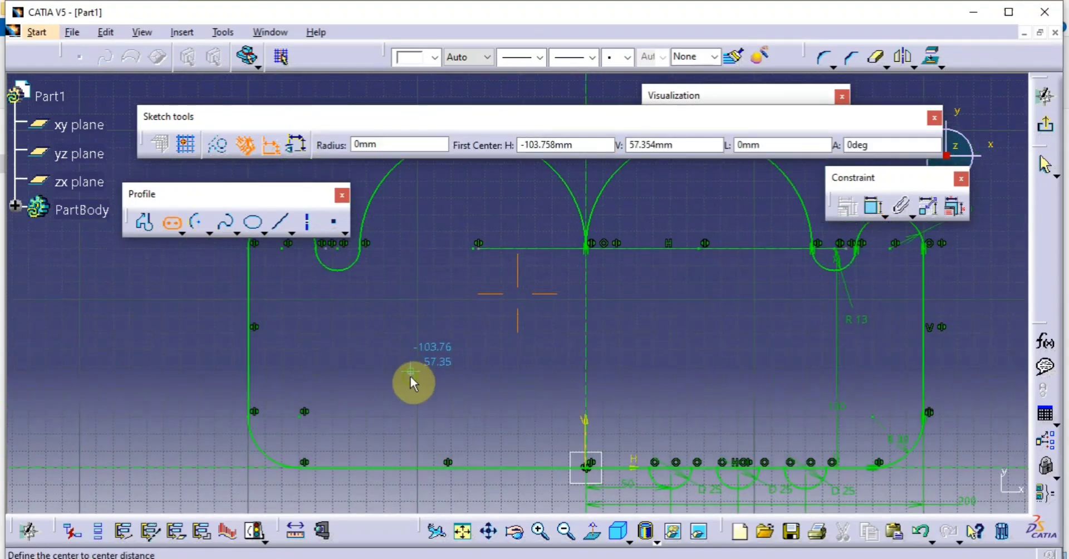
left_click(471, 209)
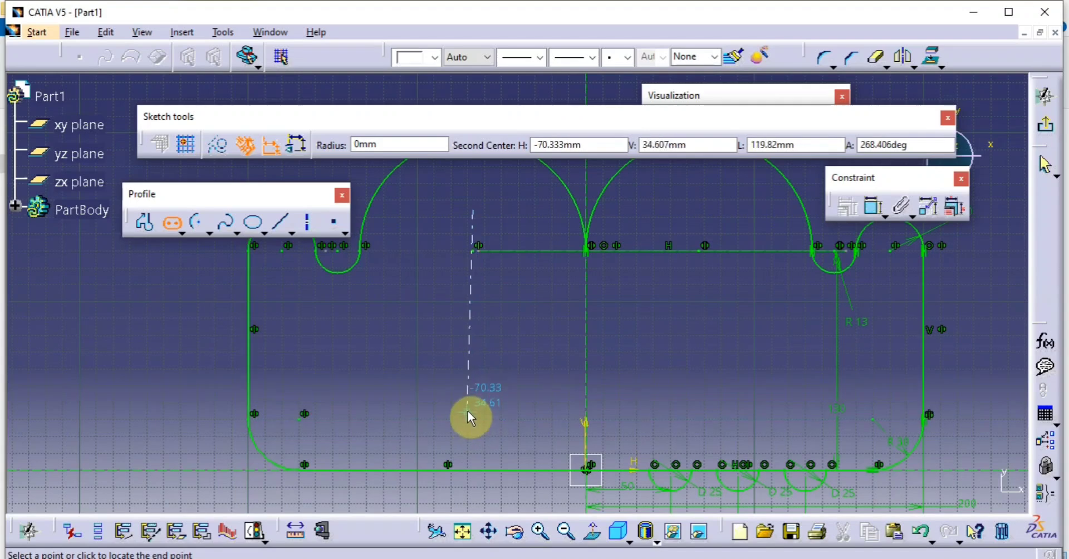
left_click(475, 378)
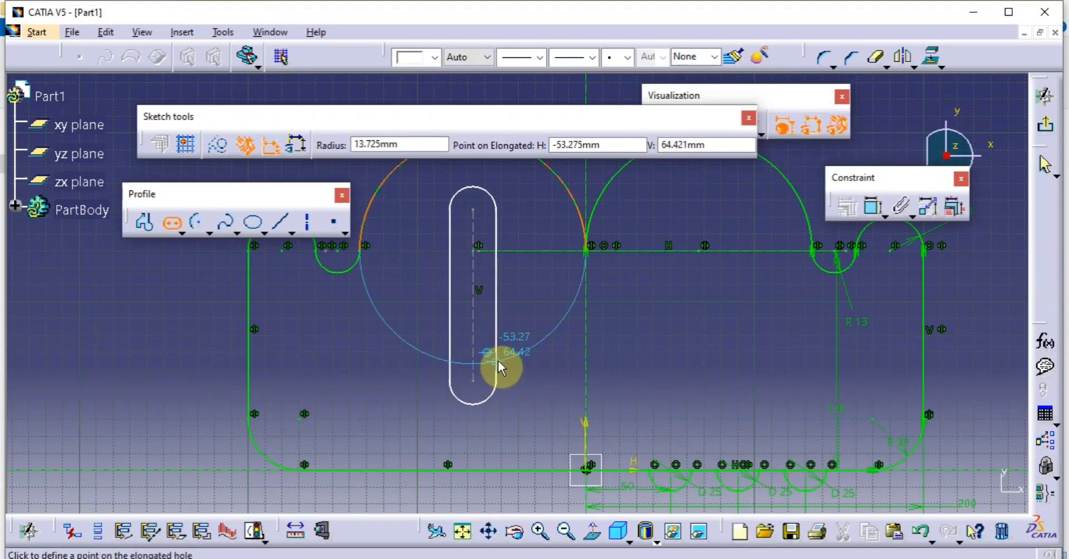
left_click(503, 359)
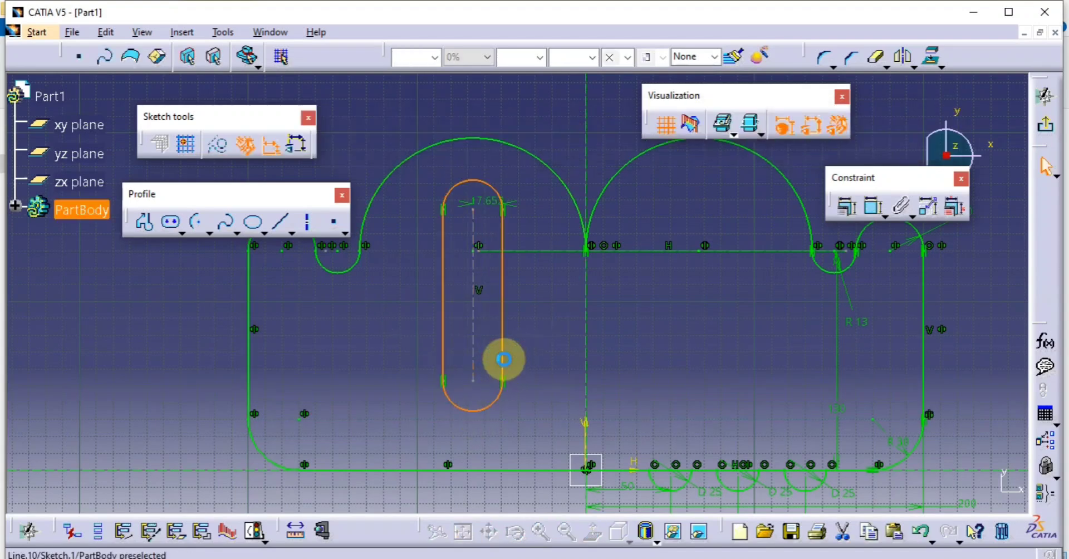
left_click(545, 359)
Step: Check the reference drawing Capture15.JPG and set the elongated hole's radius to 30 mm
double_click(486, 212)
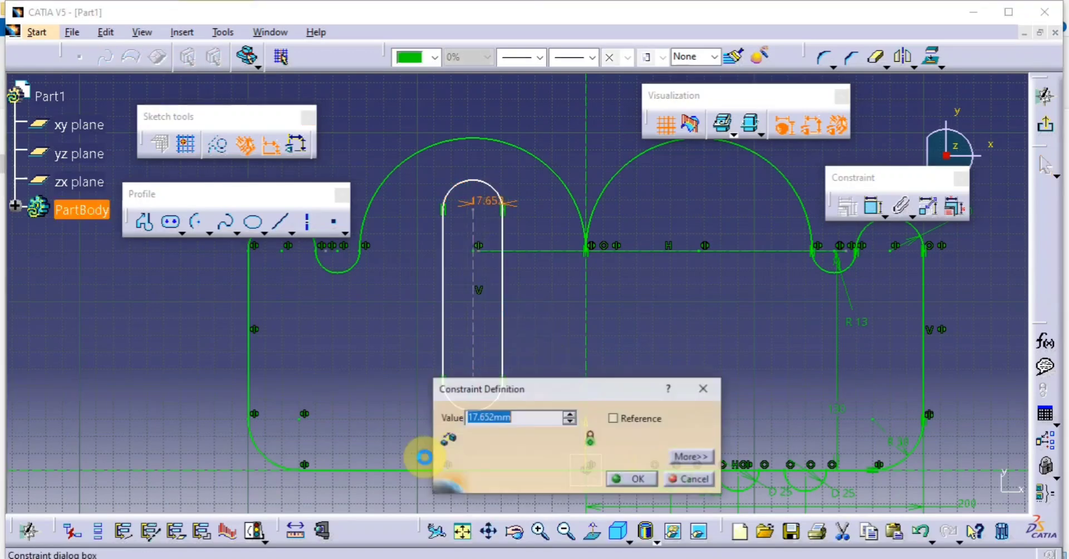
left_click(428, 557)
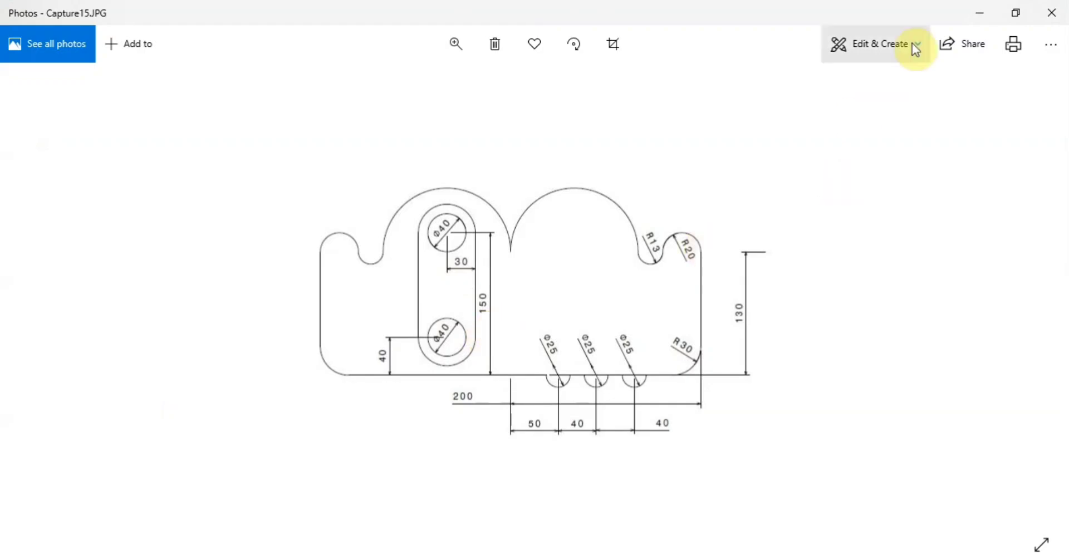
left_click(980, 13)
left_click(530, 416)
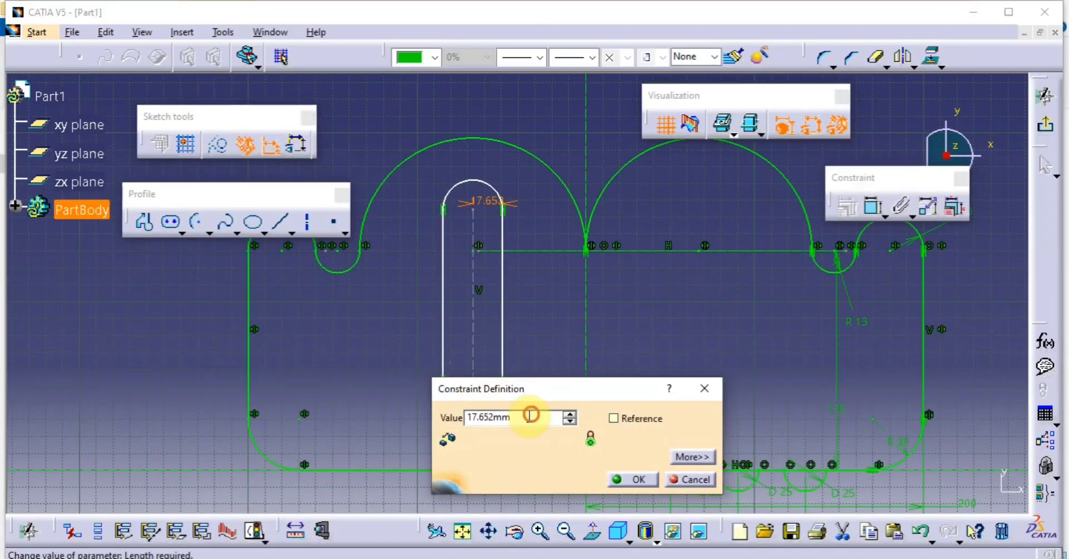
double_click(529, 416)
key("Delete")
type("30")
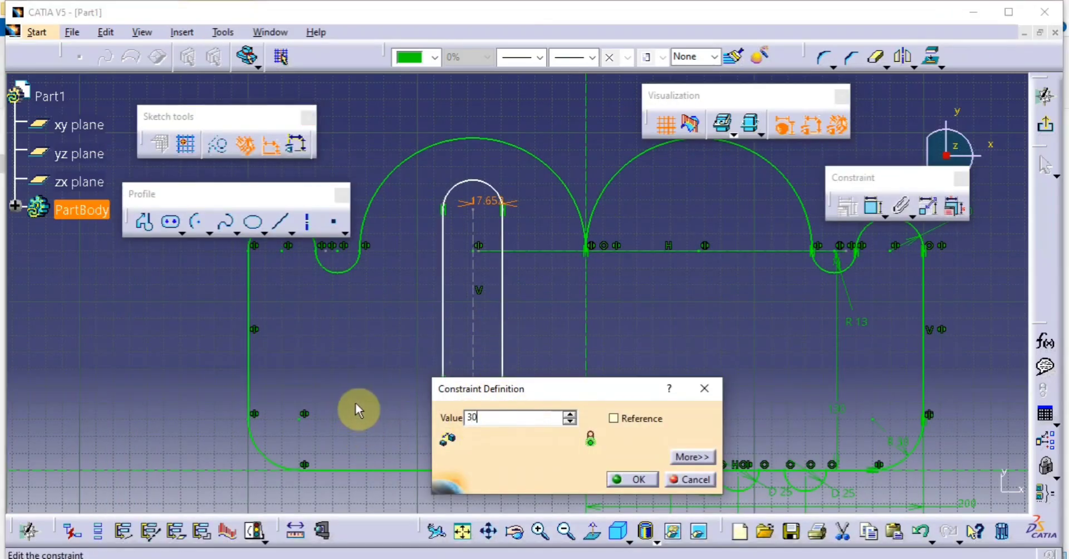
key("Return")
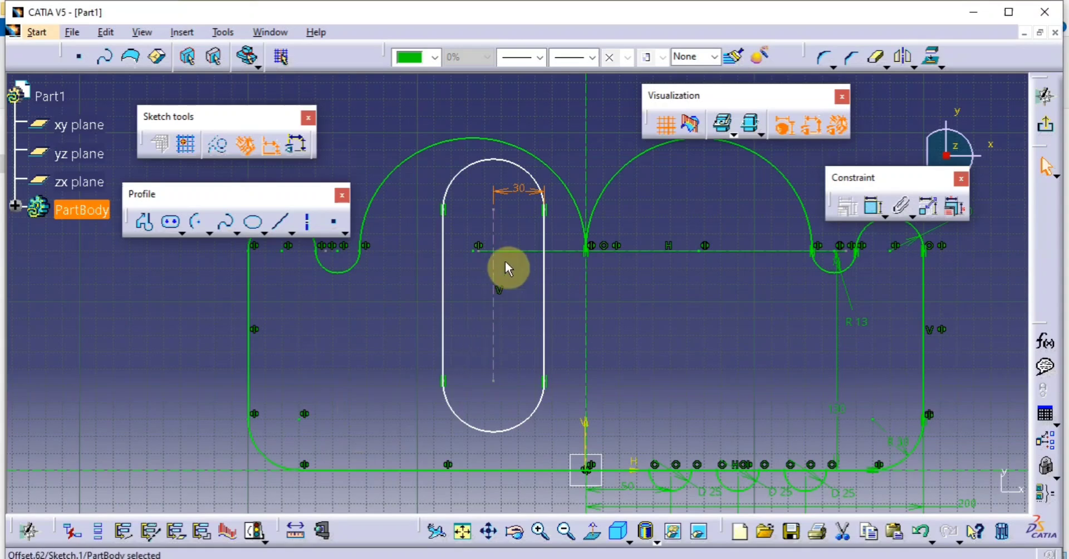
Step: Make the elongated hole's centreline coincident with the centre point of the large arc above it
left_click(874, 207)
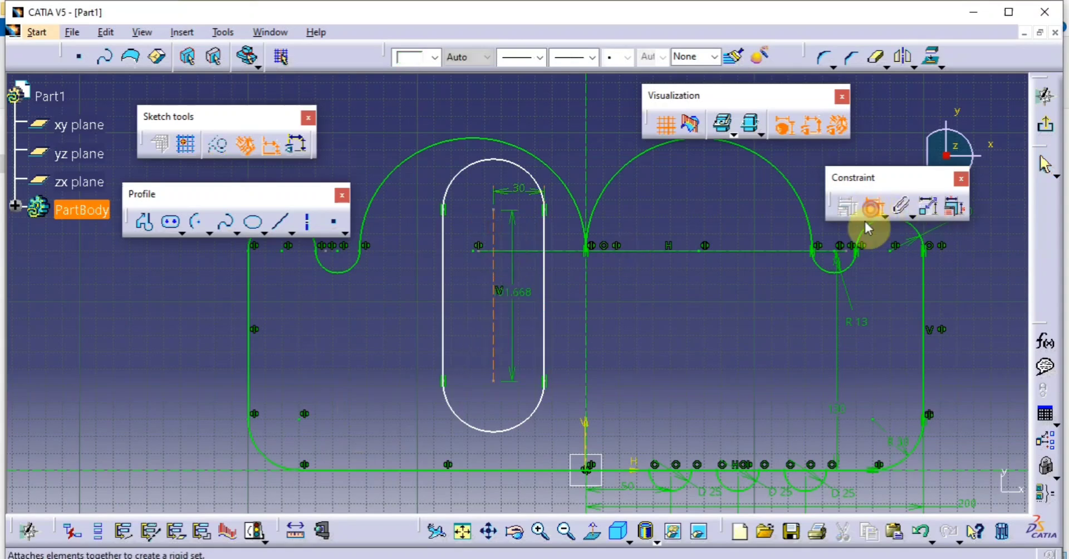
left_click(493, 267)
right_click(464, 243)
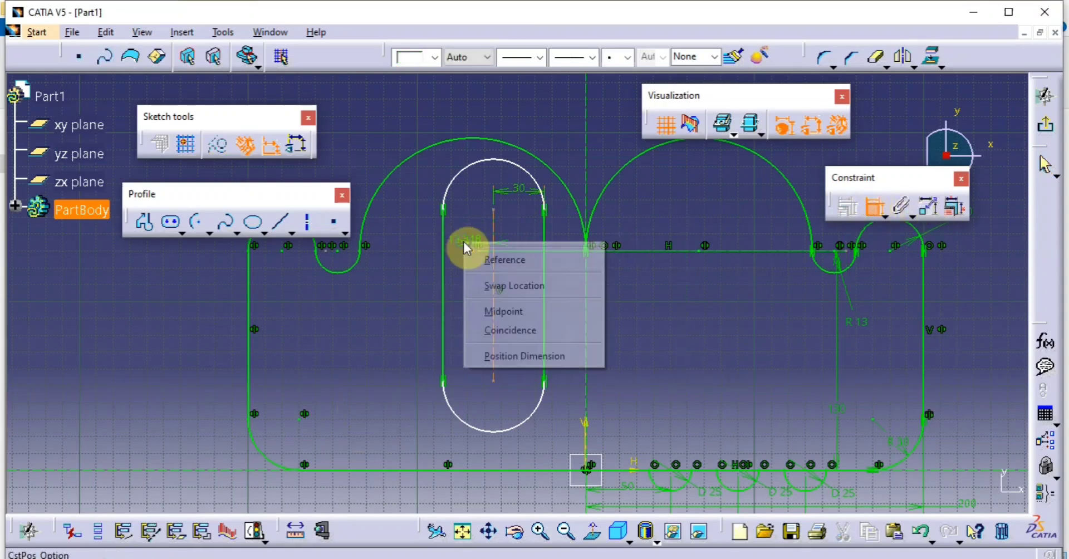
left_click(524, 334)
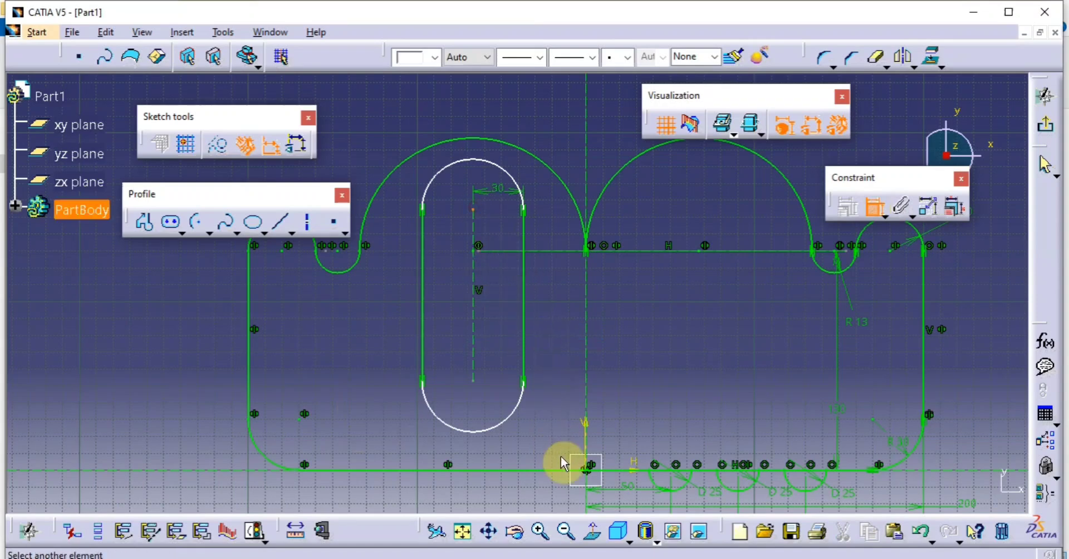
Step: Dimension the height of the elongated hole's upper centre above the profile's base line and set it to 150 mm
left_click(613, 469)
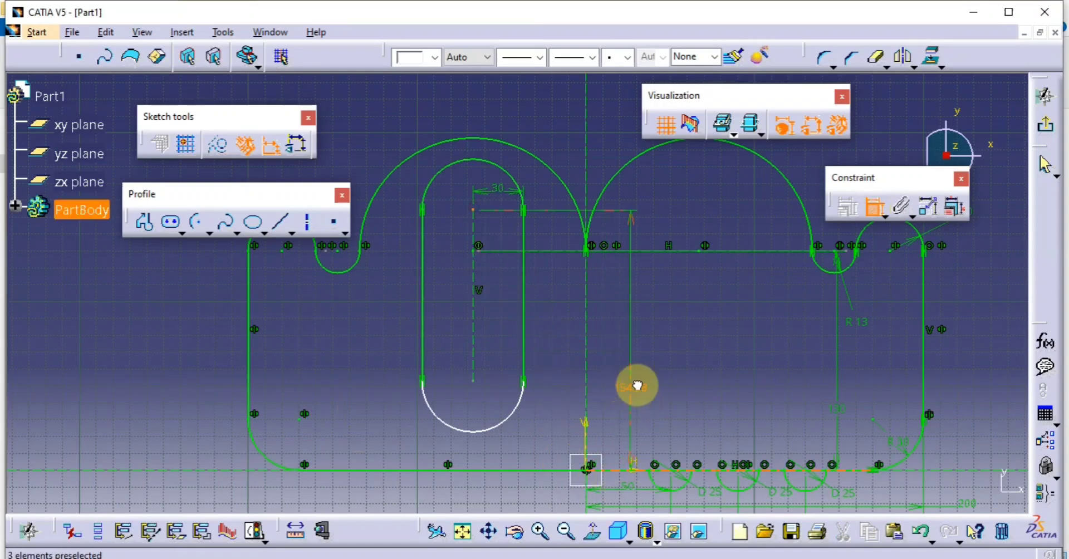
double_click(636, 386)
key("BackSpace")
type("1")
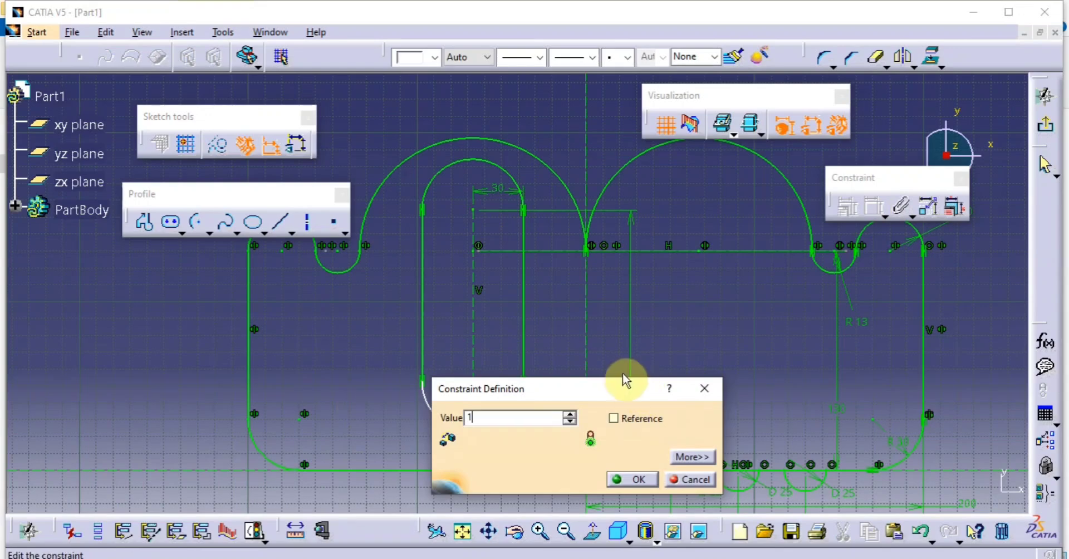
type("50")
key("Return")
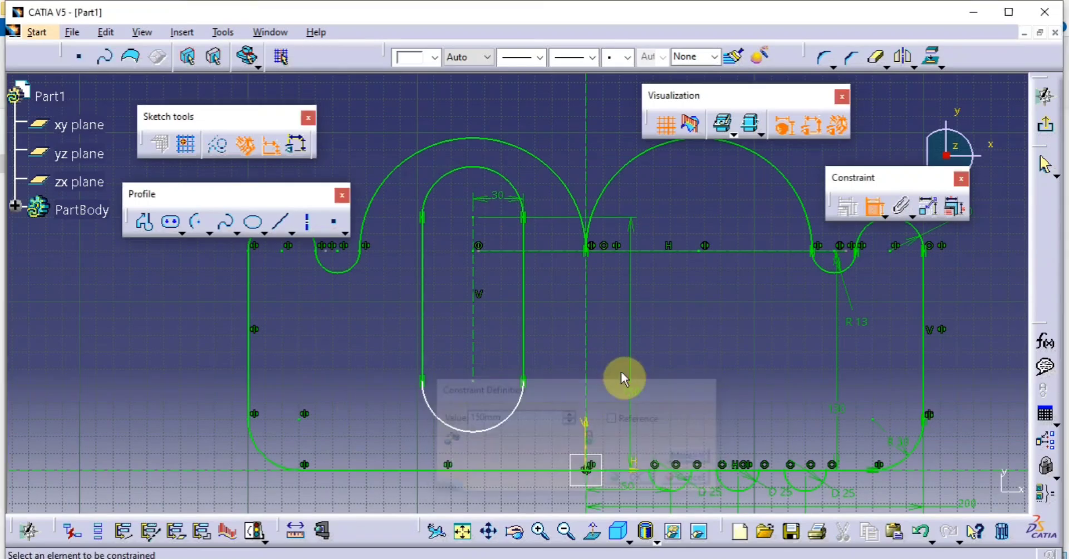
Step: Check the reference drawing, dimension the elongated hole's lower centre from the base line and set the distance to 40 mm
key("alt+Tab")
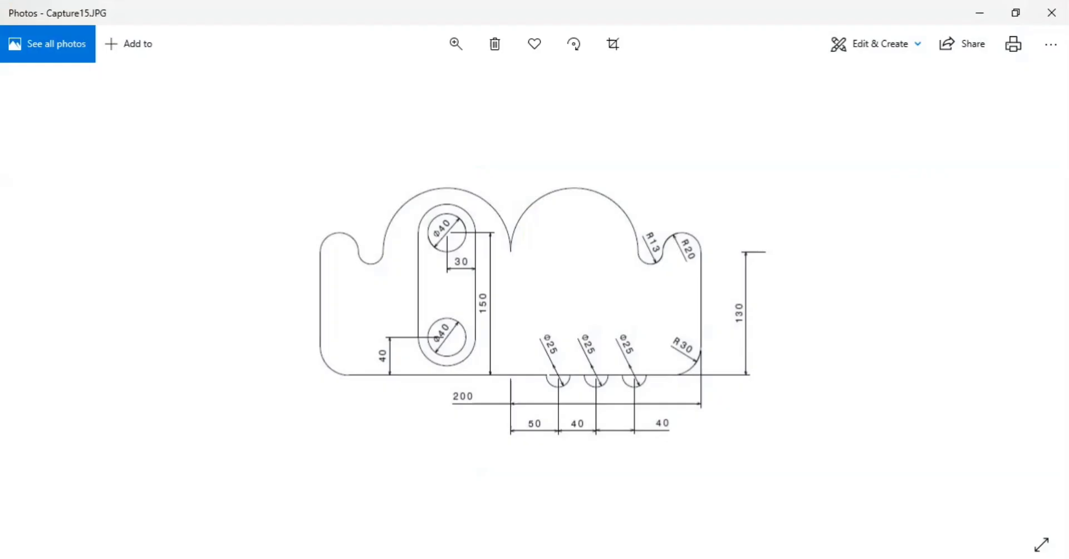
left_click(977, 14)
left_click(475, 383)
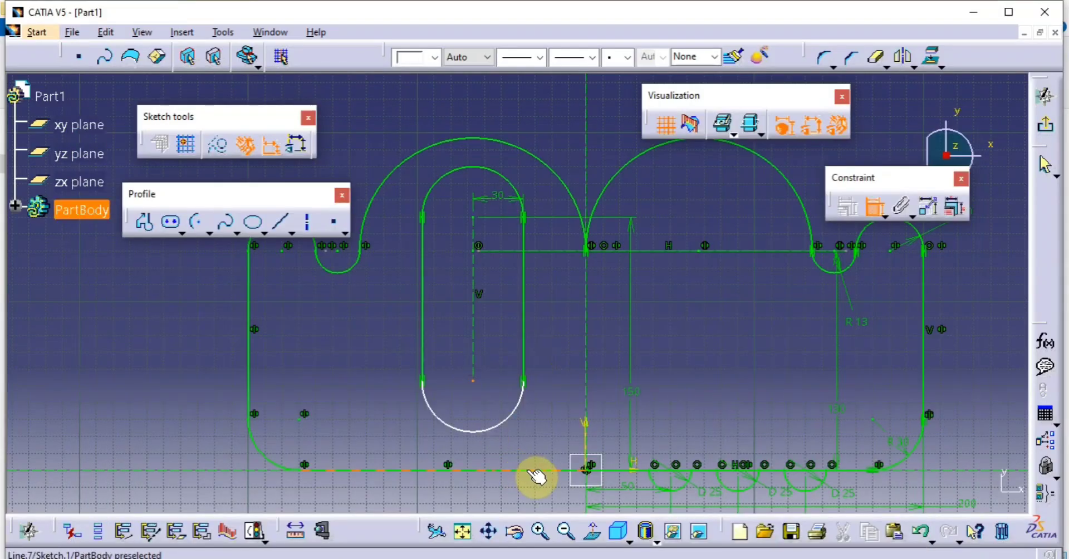
left_click(535, 476)
left_click(370, 444)
double_click(374, 442)
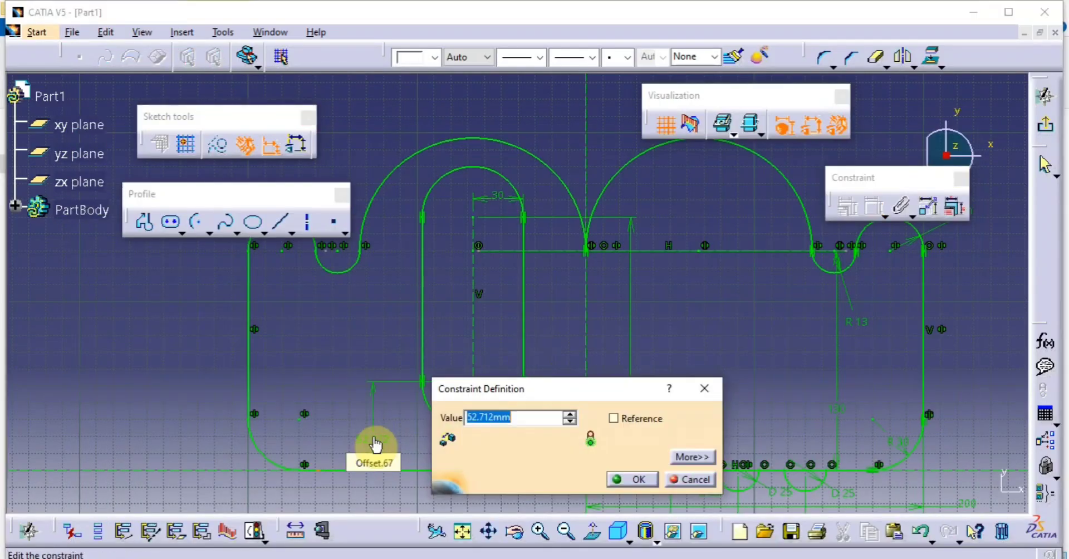
type("40")
key("Return")
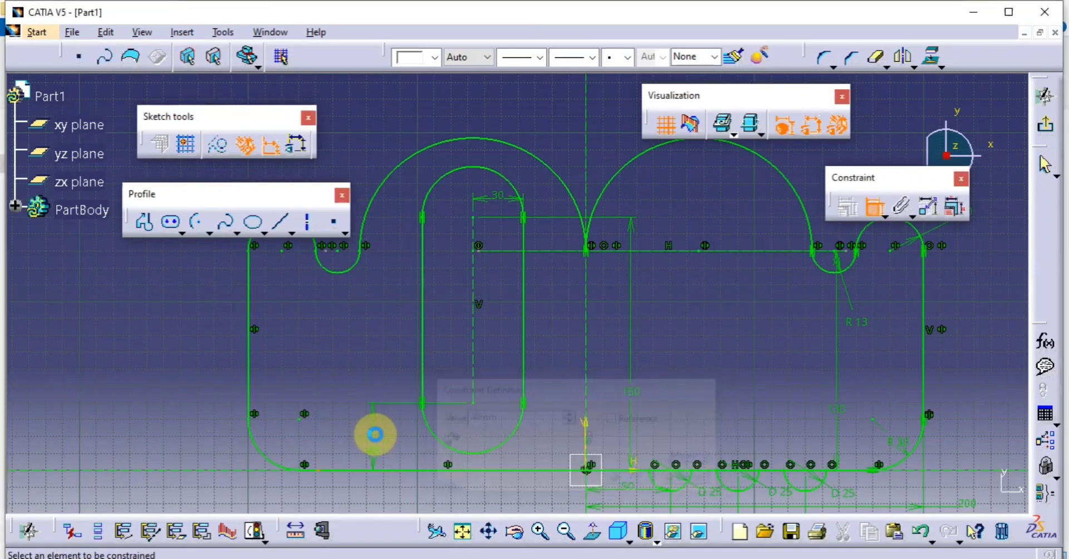
Step: Draw two circles about 30 mm in diameter, centred on the elongated hole's upper and lower centres, and dismiss the antivirus notification
left_click(202, 230)
left_click(209, 233)
left_click(231, 251)
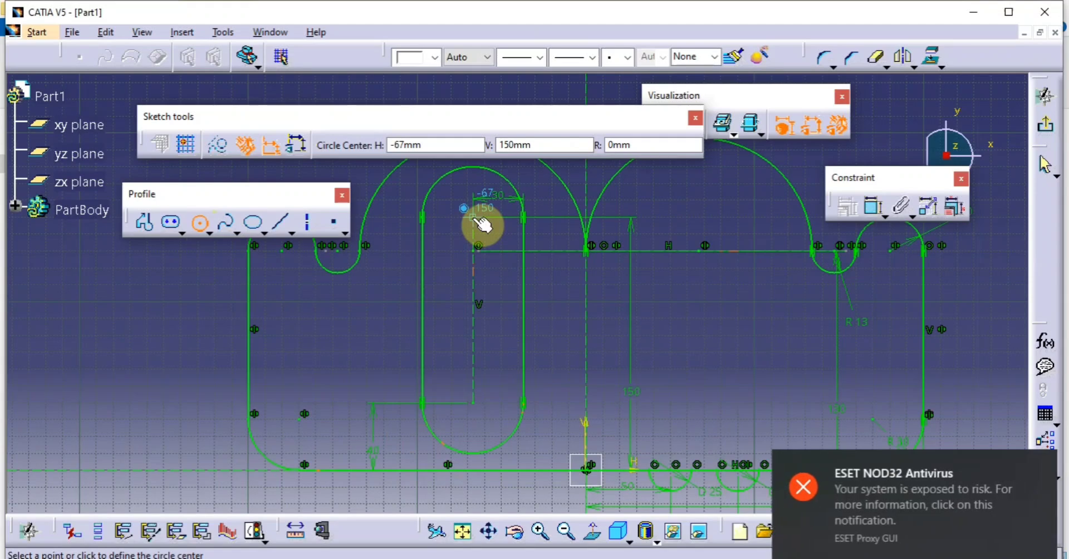
left_click(482, 223)
left_click(500, 216)
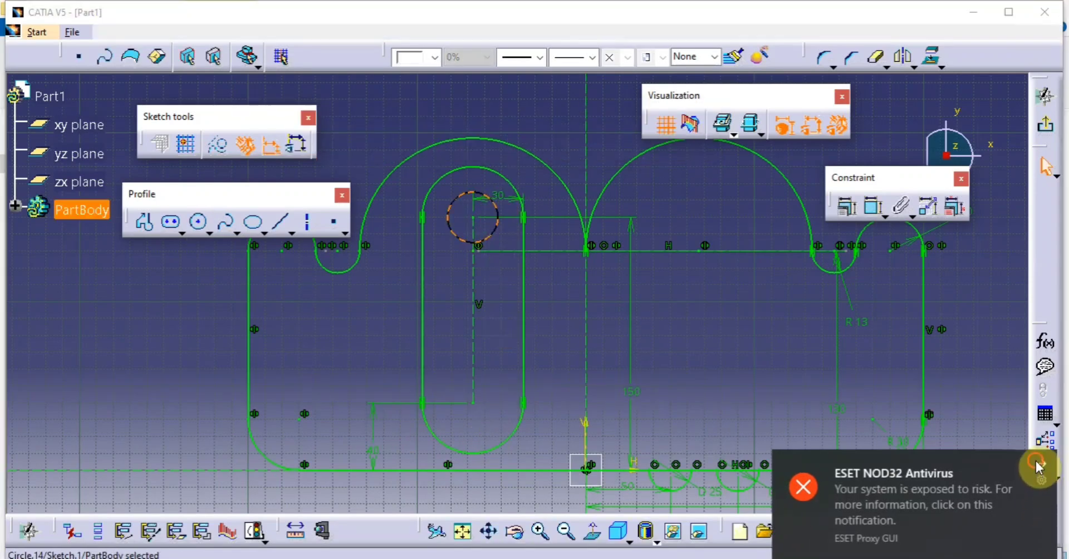
left_click(1040, 464)
left_click(197, 223)
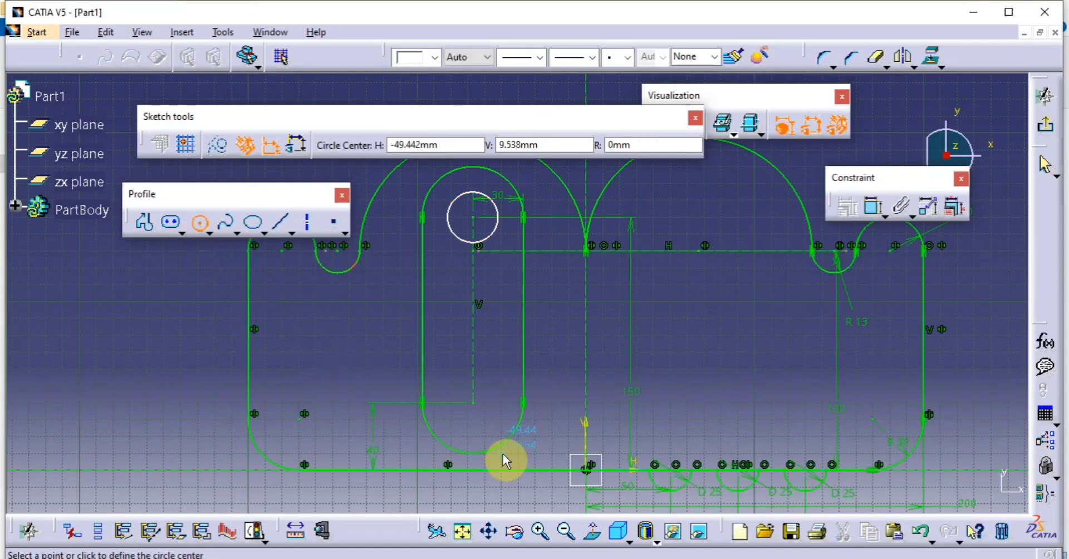
left_click(496, 391)
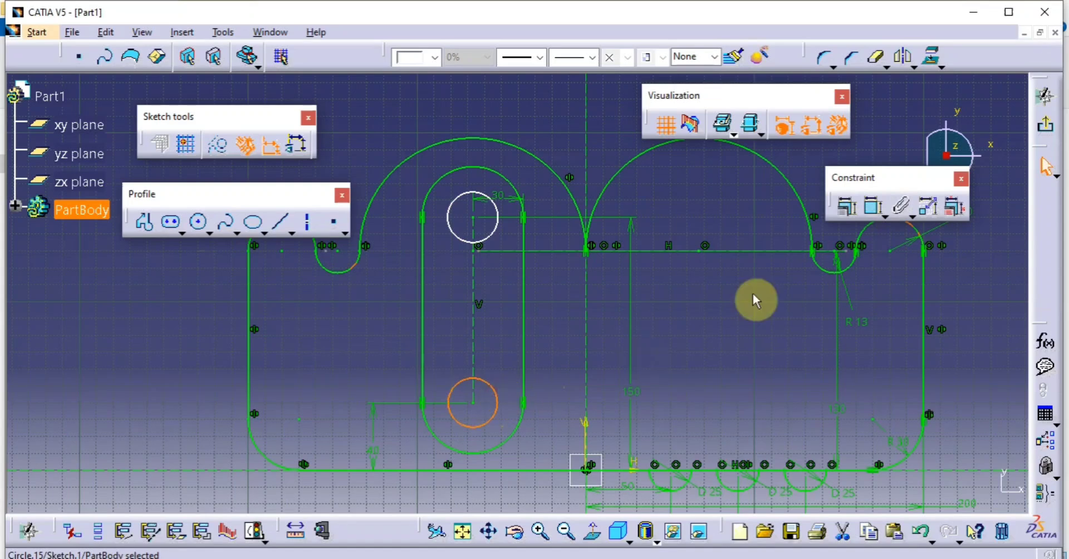
Step: Dimension the diameters of the lower and upper circles inside the elongated hole
left_click(873, 206)
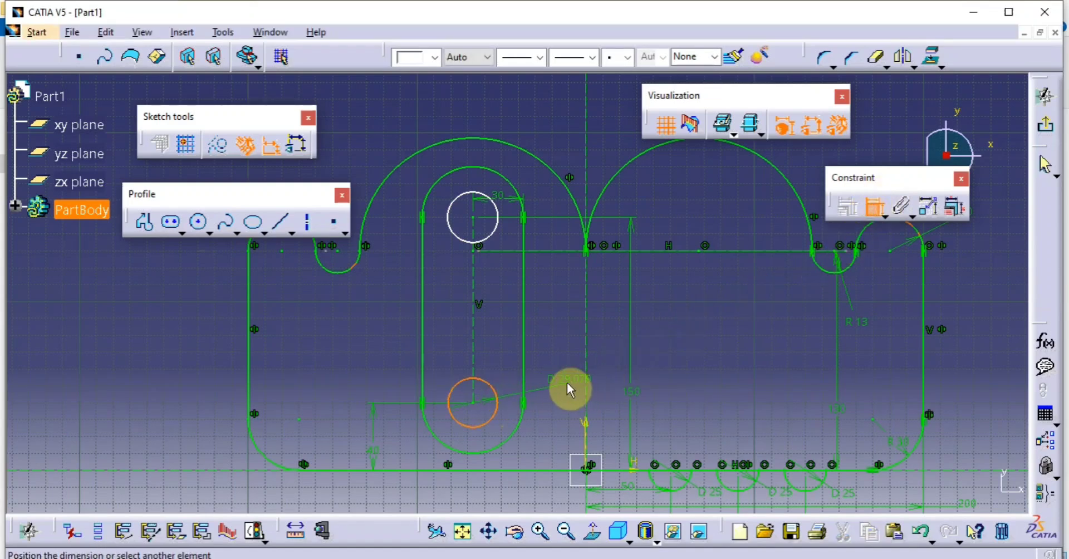
left_click(549, 383)
left_click(493, 236)
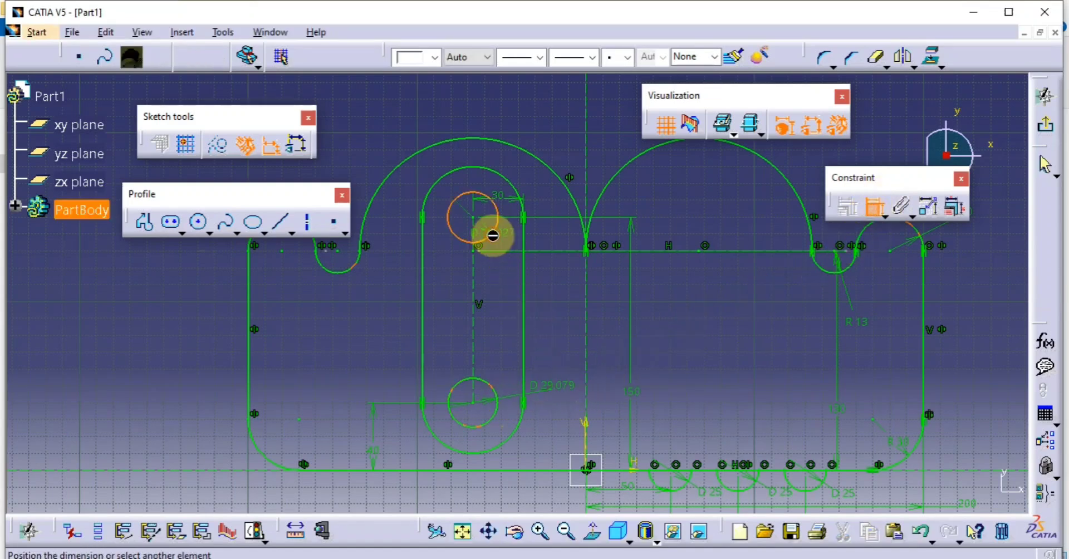
left_click(393, 305)
Step: Check the reference drawing and set the diameters of both circles inside the elongated hole to 40 mm
left_click(473, 558)
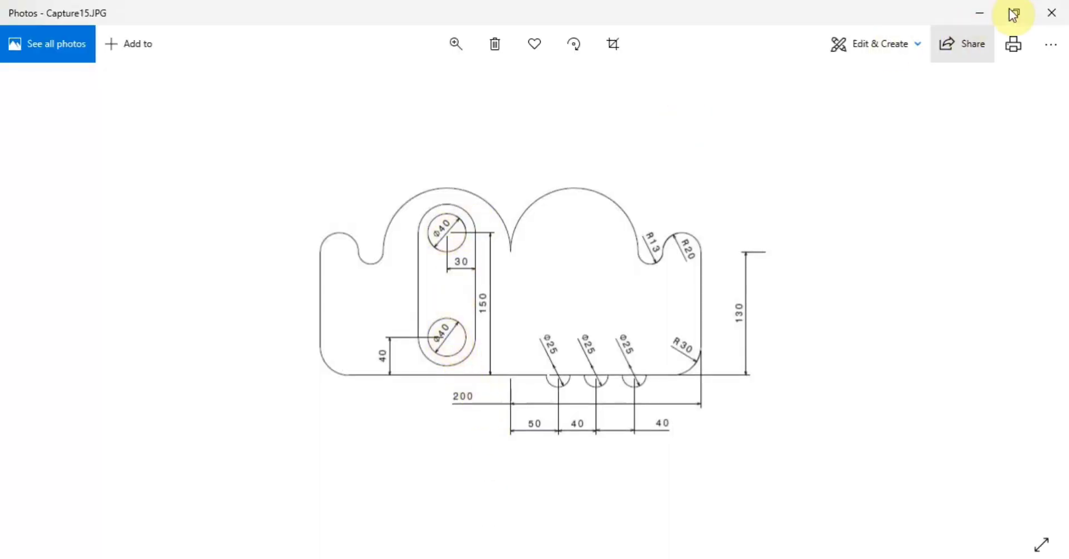
left_click(980, 12)
double_click(546, 393)
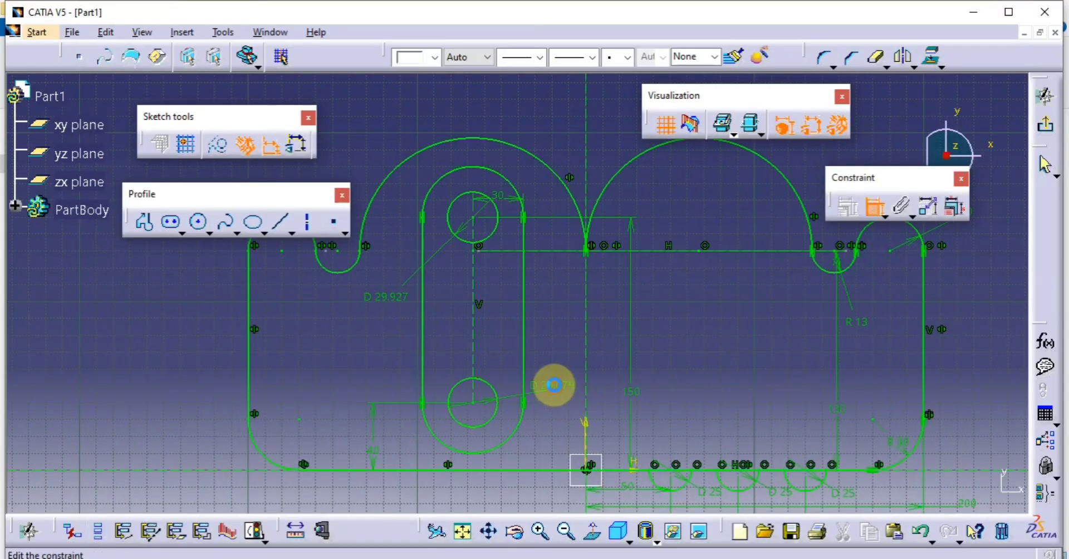
type("40")
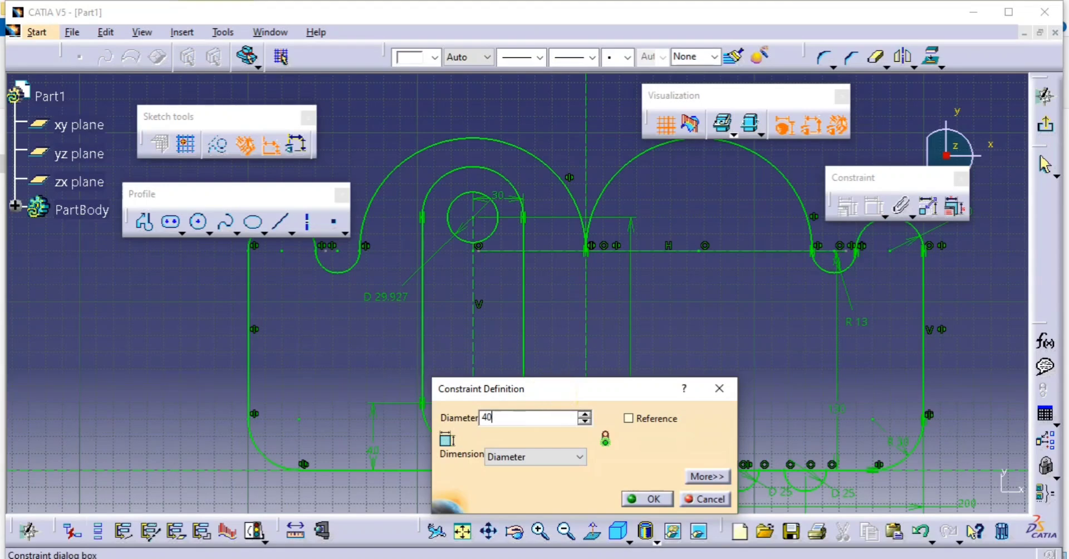
key("Return")
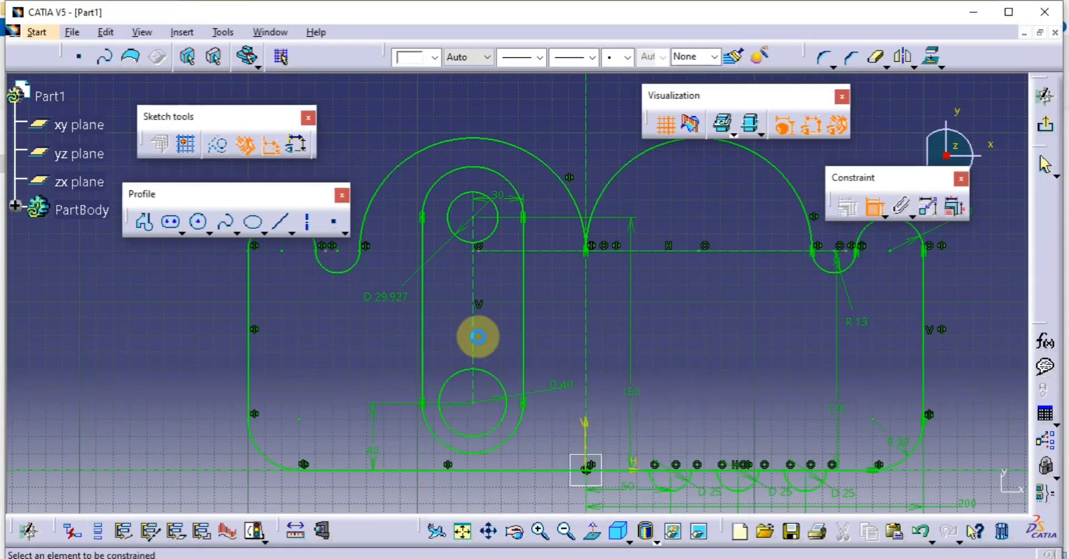
double_click(392, 300)
key("BackSpace")
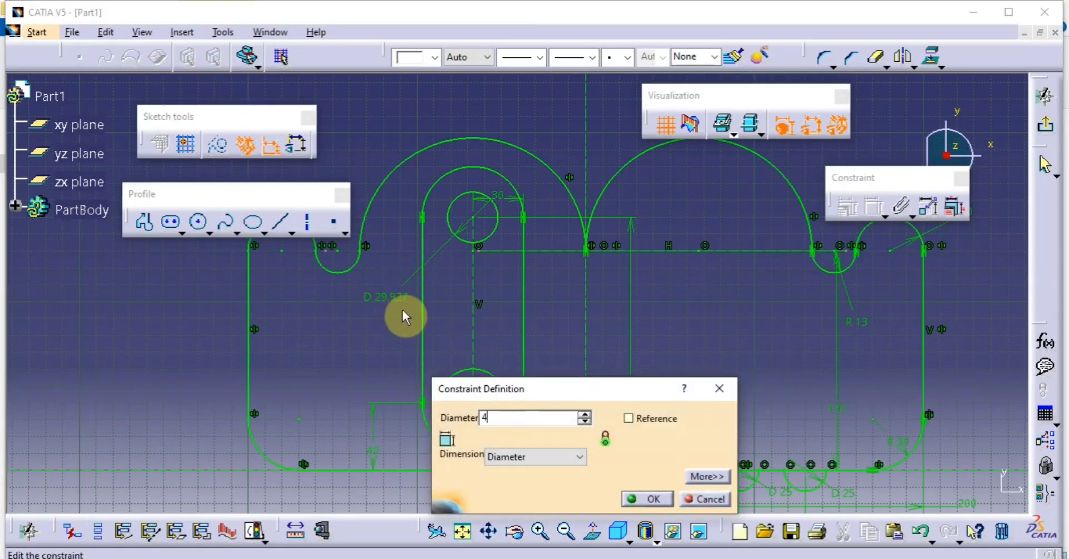
key("Return")
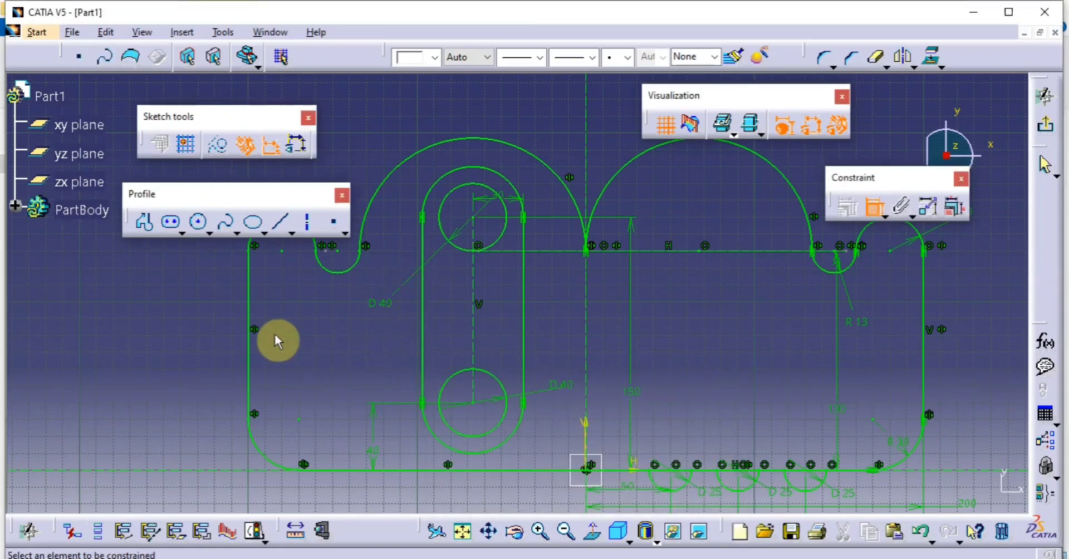